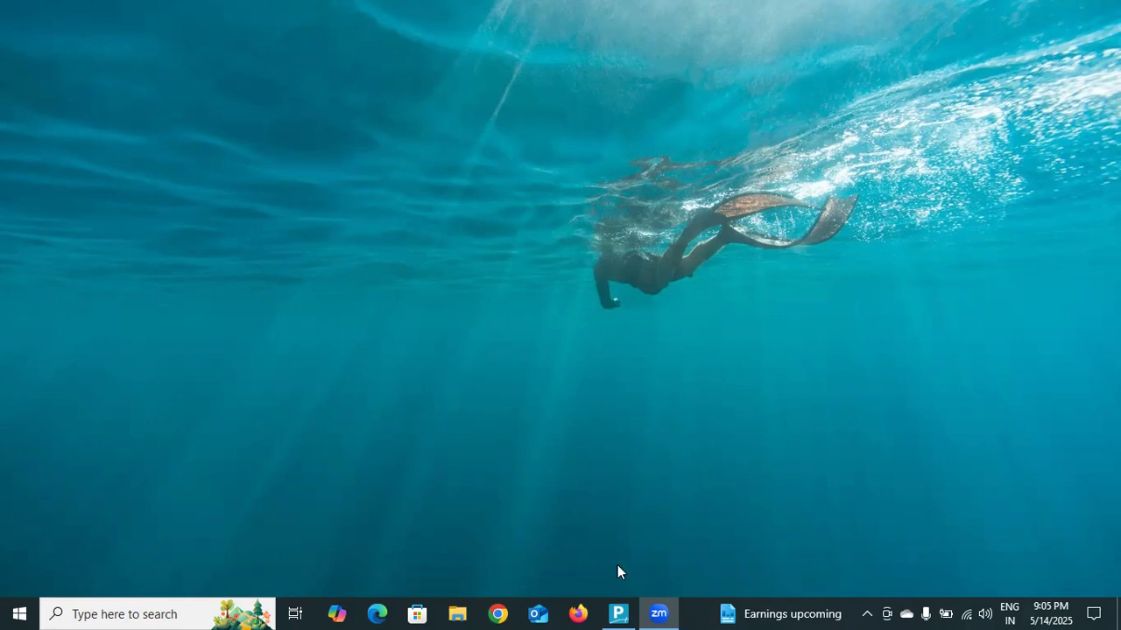
# - Switch to TallyPrime in educational mode and start a new journal voucher
pyautogui.click(618, 614)
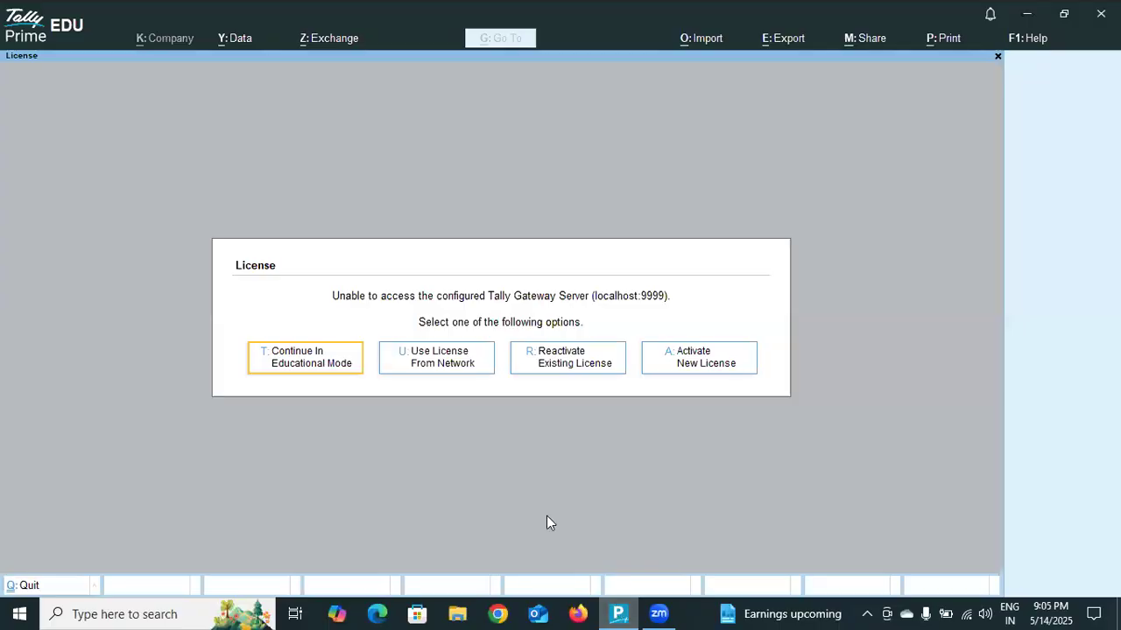
pyautogui.click(280, 351)
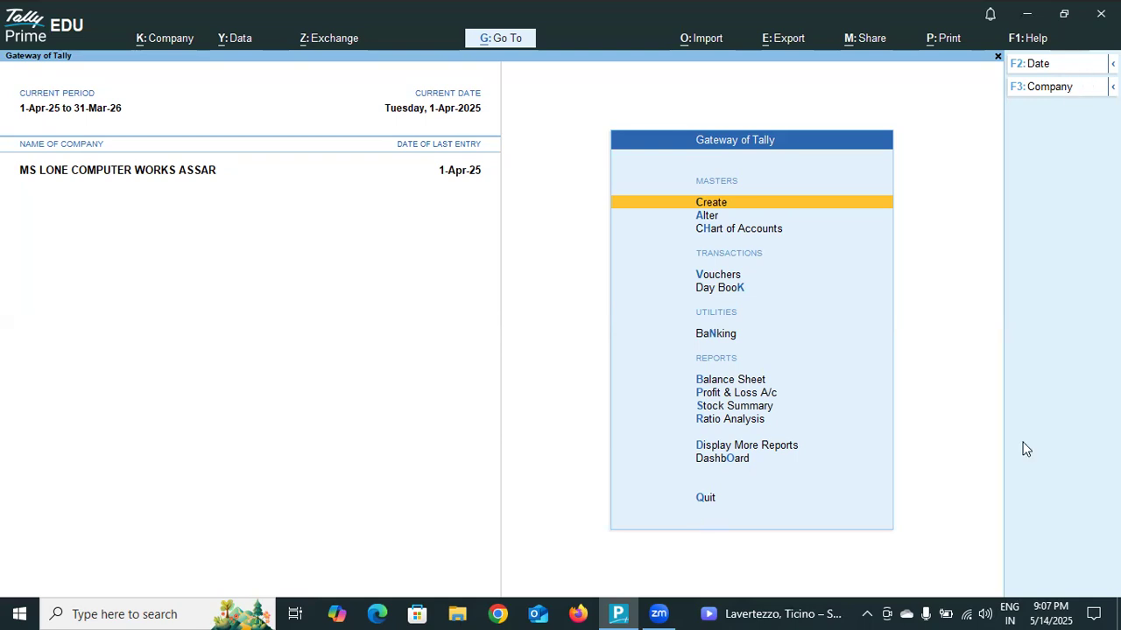
pyautogui.click(726, 278)
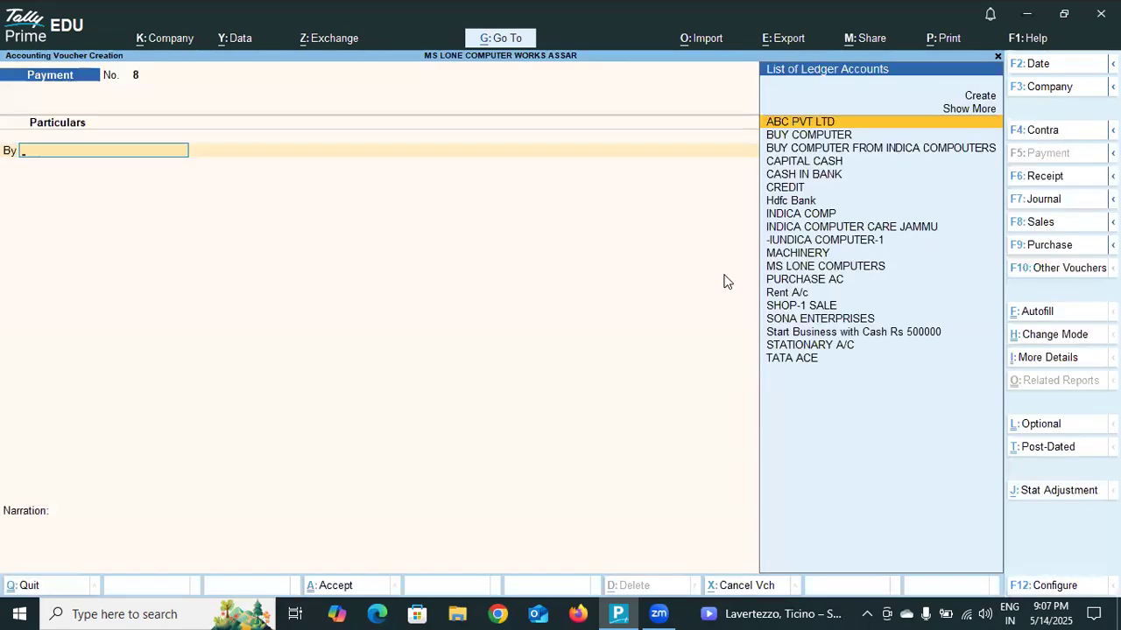
pyautogui.click(1059, 198)
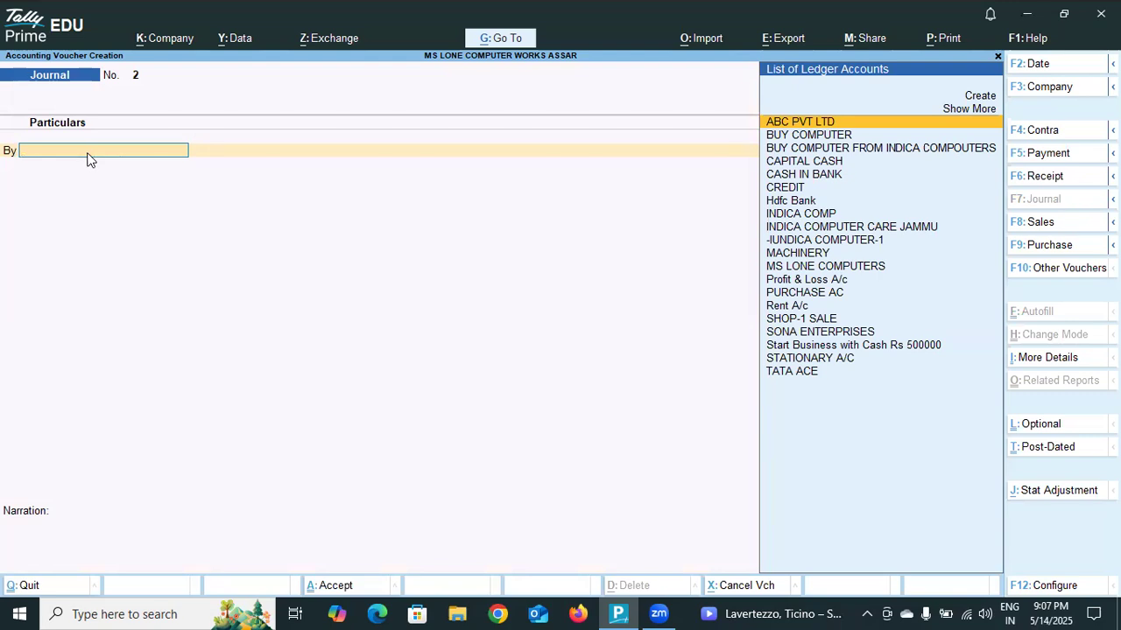
# - Start a new ledger for the journal's debit line and name it FURTUNER A/C, without an alias
pyautogui.write('F')
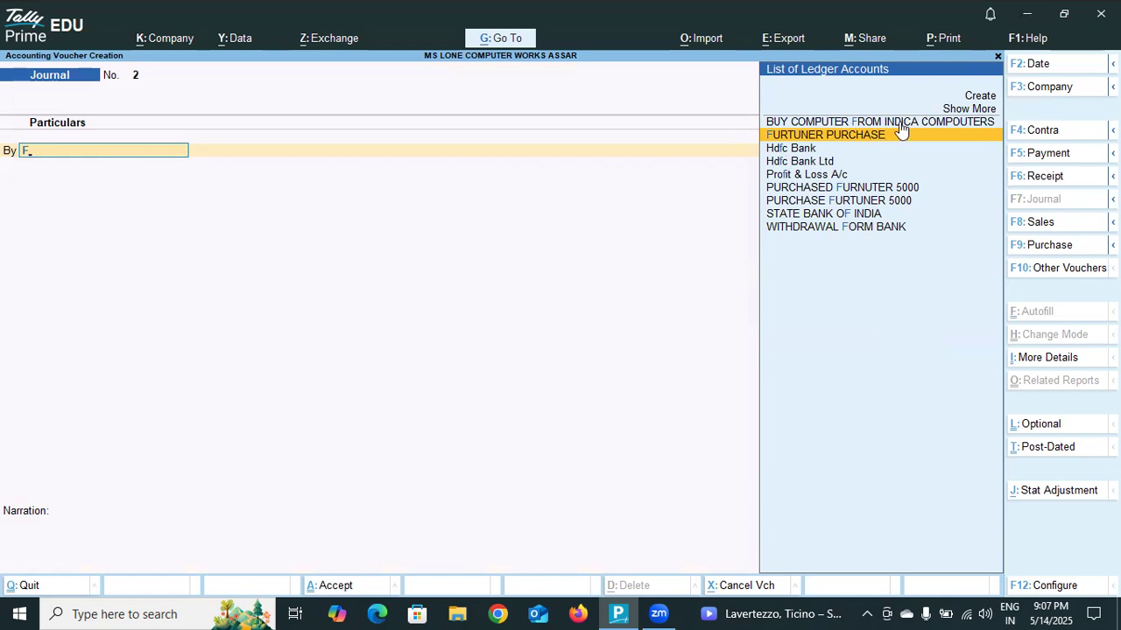
pyautogui.click(979, 96)
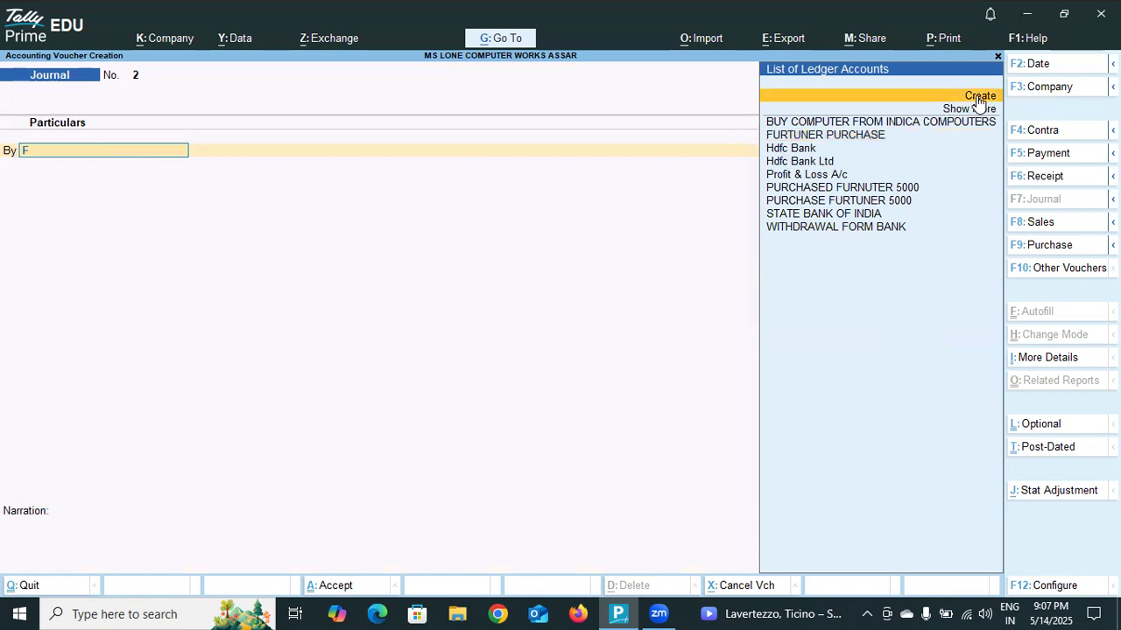
pyautogui.click(978, 99)
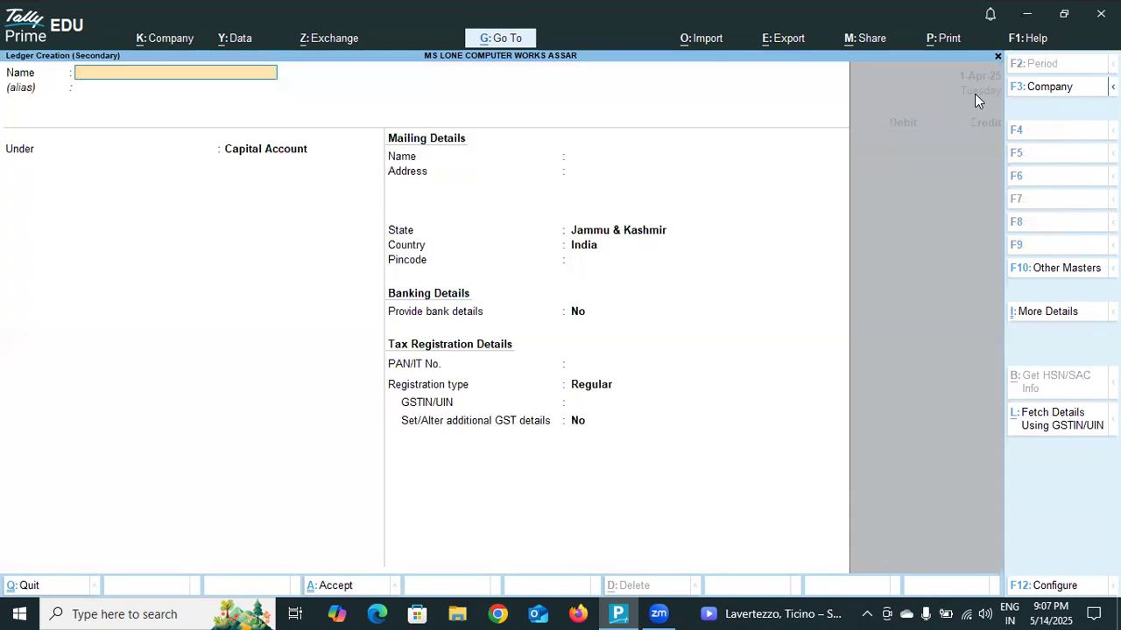
pyautogui.write('FURTU')
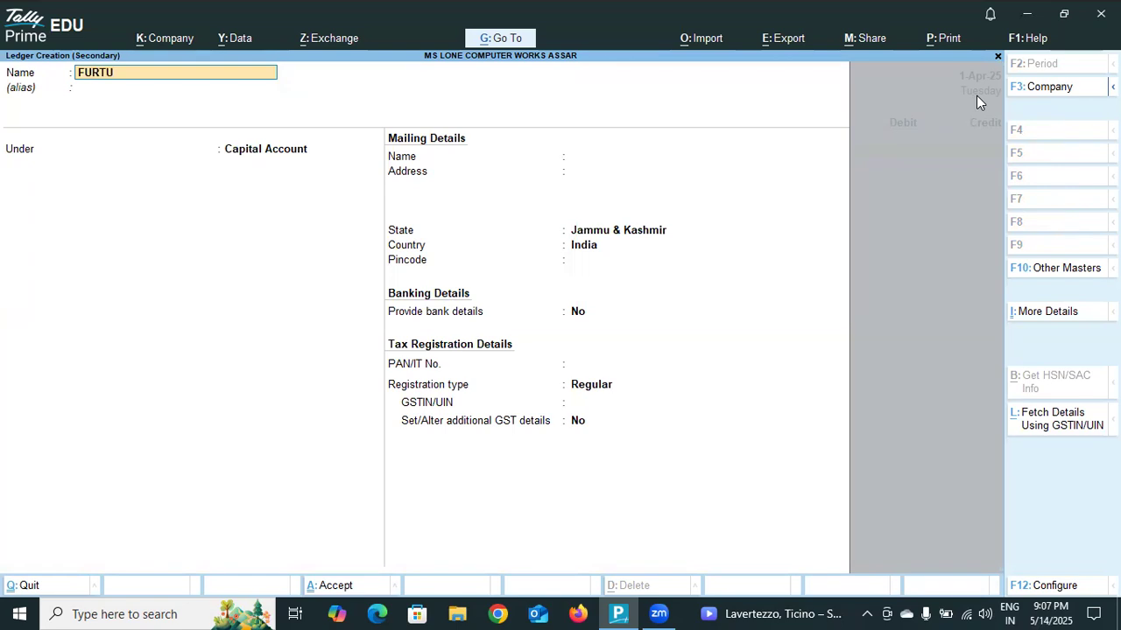
pyautogui.write('NER A/C')
pyautogui.press('Return')
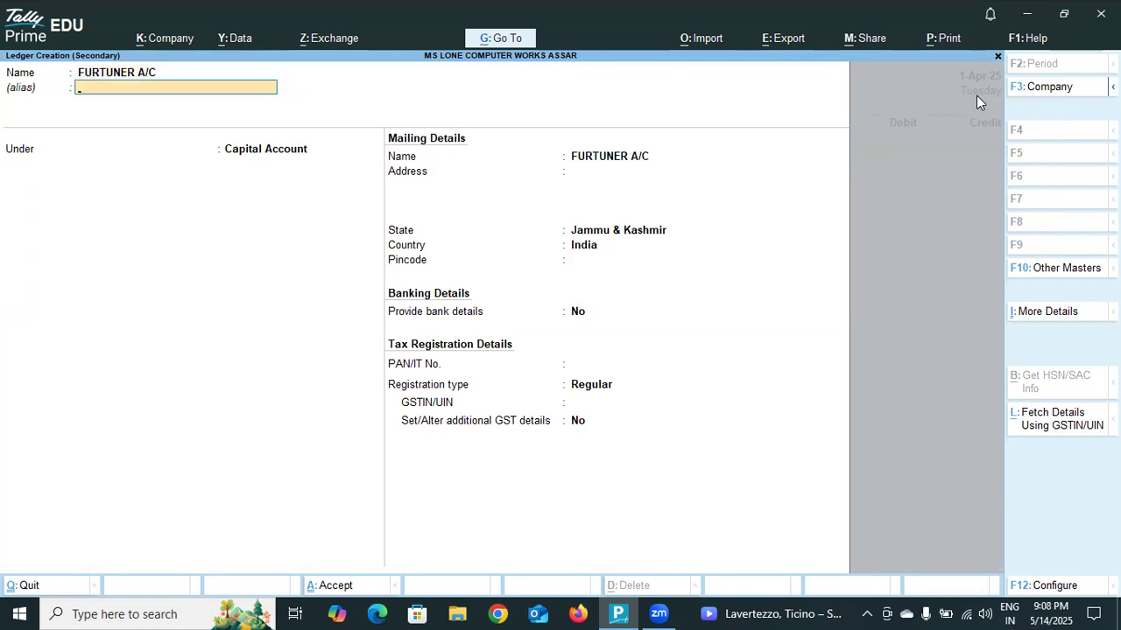
pyautogui.press('Return')
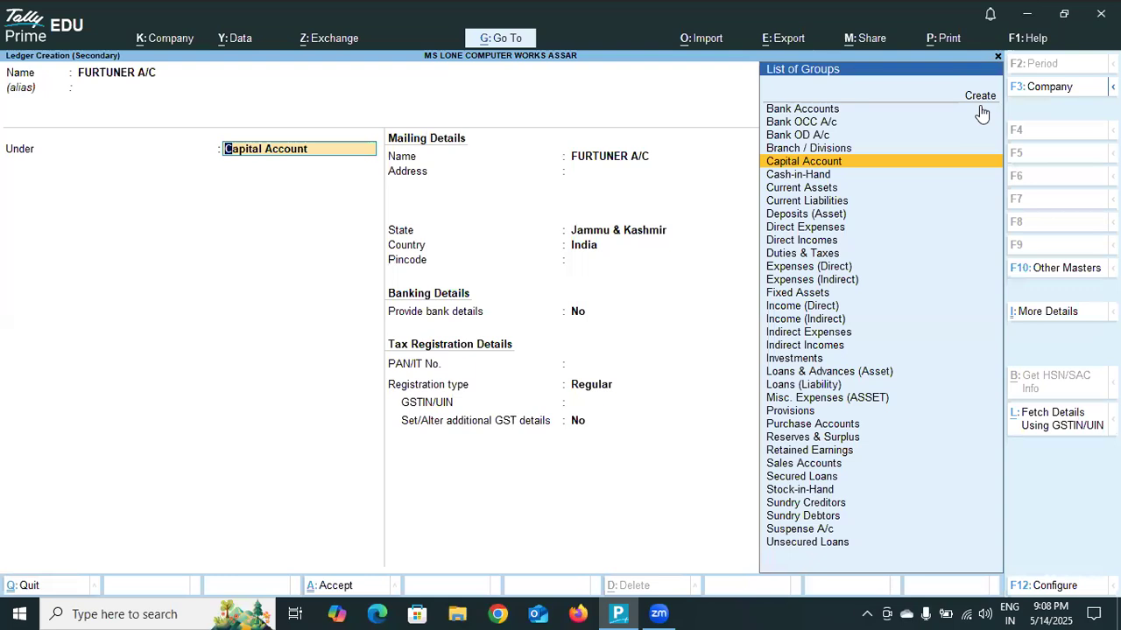
# - Group the FURTUNER A/C ledger under Fixed Assets and save it with the remaining default details
pyautogui.click(798, 294)
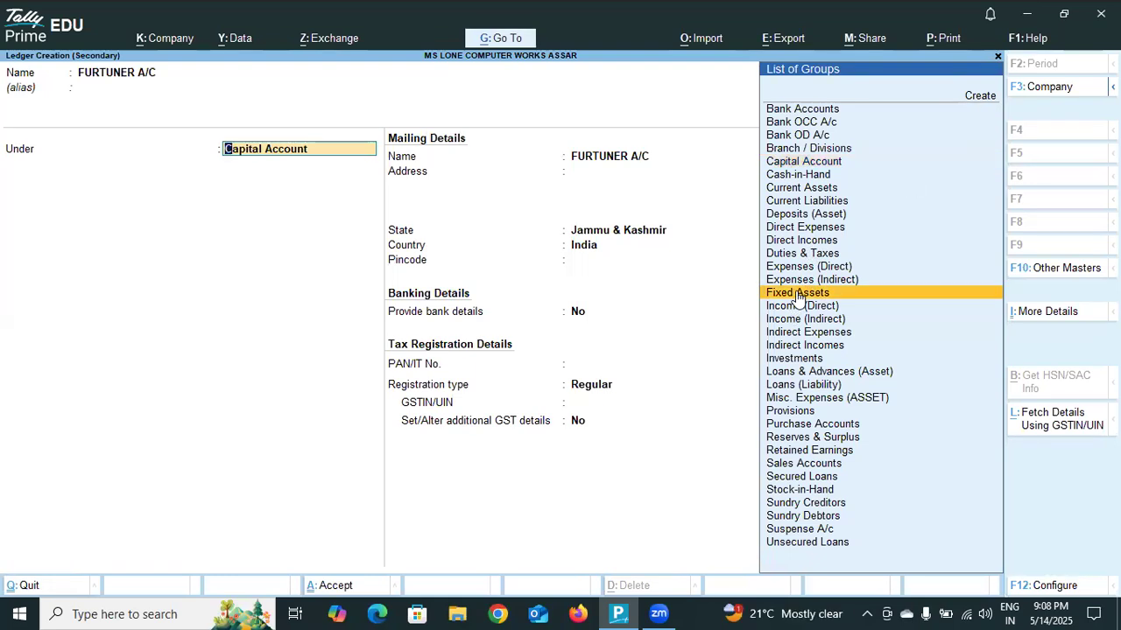
pyautogui.click(797, 293)
pyautogui.press('Return')
pyautogui.press('Return')
pyautogui.press('Return')
pyautogui.press('Return')
pyautogui.press('Return')
pyautogui.press('Return')
pyautogui.press('Return')
pyautogui.press('Return')
pyautogui.press('Return')
pyautogui.press('Return')
pyautogui.press('Return')
pyautogui.press('Return')
pyautogui.press('Return')
pyautogui.press('Return')
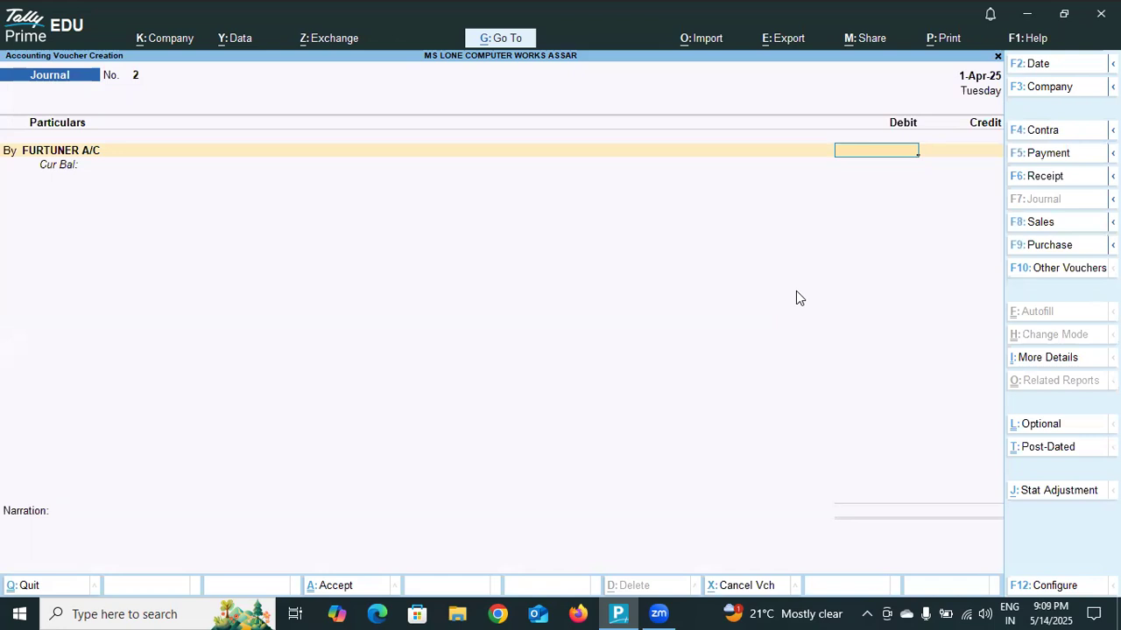
# - Debit FURTUNER A/C with 20,000 in the journal voucher
pyautogui.write('2000')
pyautogui.press('BackSpace')
pyautogui.press('BackSpace')
pyautogui.press('BackSpace')
pyautogui.press('BackSpace')
pyautogui.press('BackSpace')
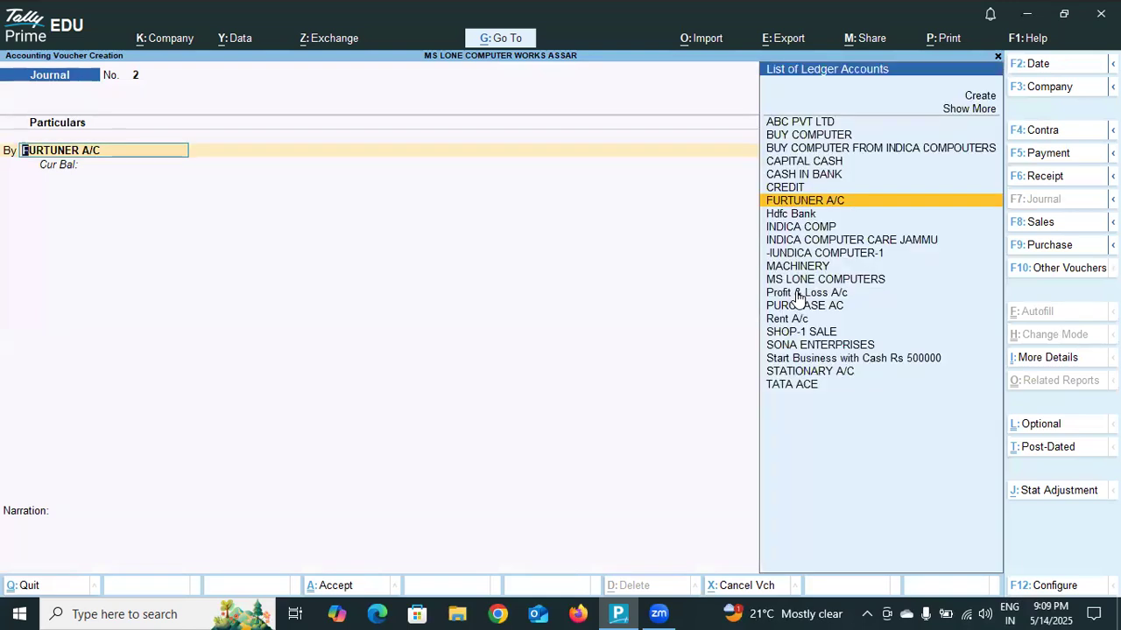
pyautogui.press('Return')
pyautogui.write('200')
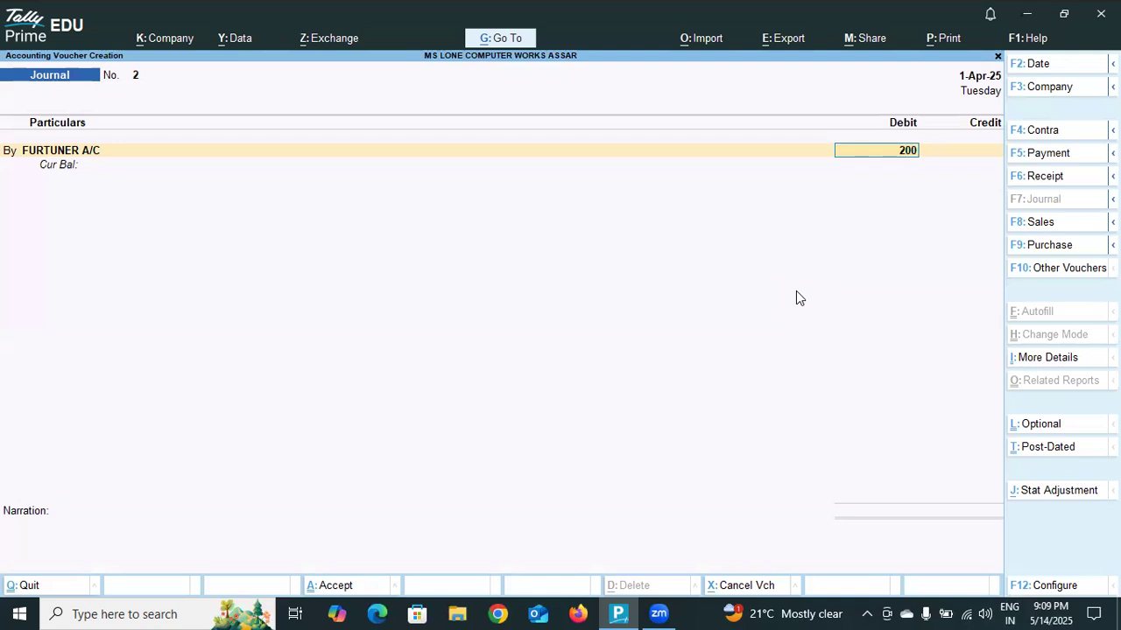
pyautogui.write('00')
pyautogui.press('Return')
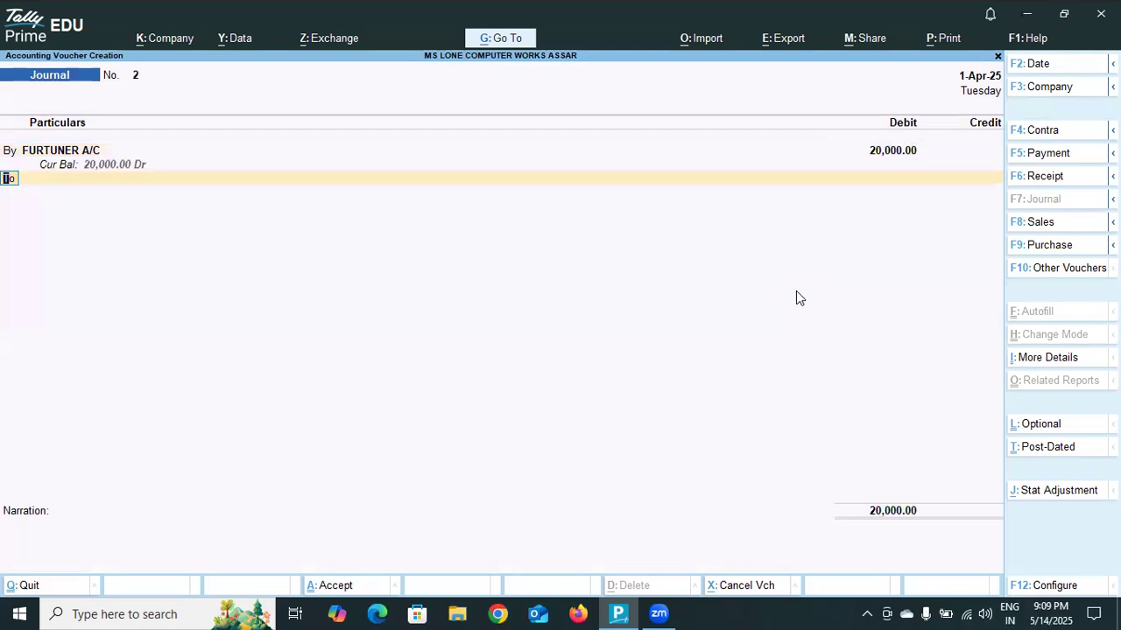
# - Start a new ledger for the journal's credit line and name it ABC FURTUNER, without an alias
pyautogui.press('Return')
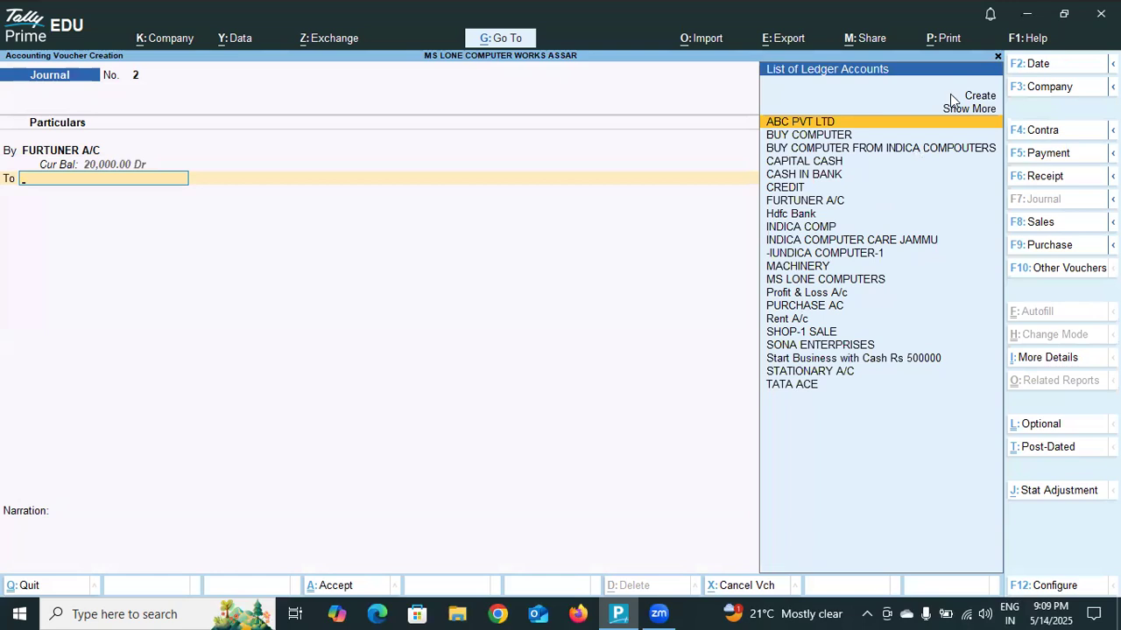
pyautogui.click(985, 98)
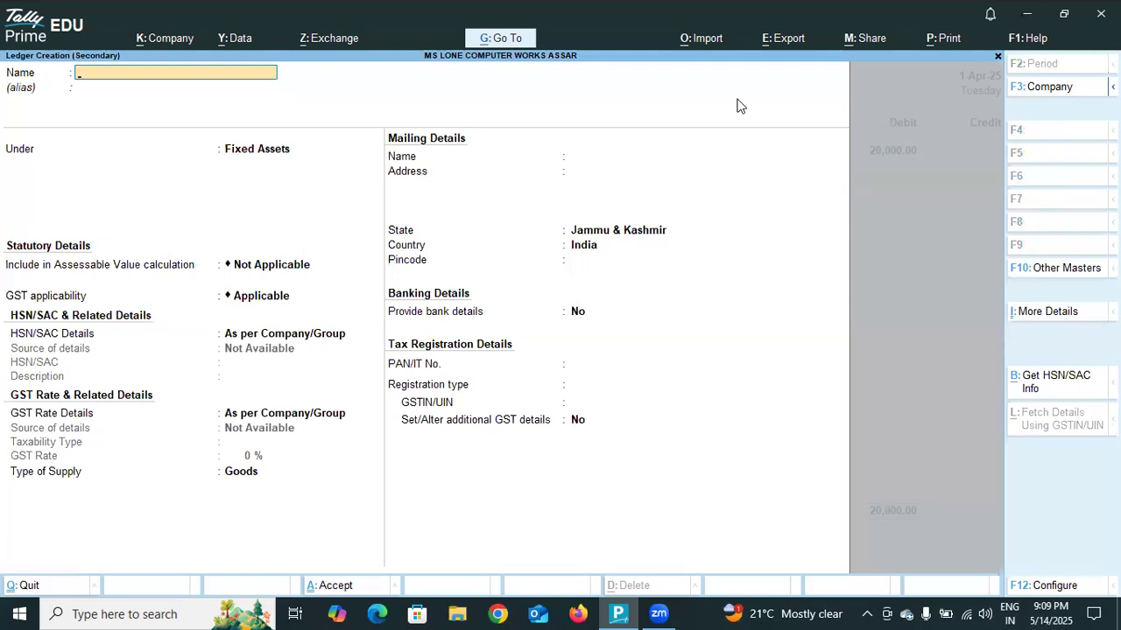
pyautogui.write('ABC FURTUNER')
pyautogui.press('Return')
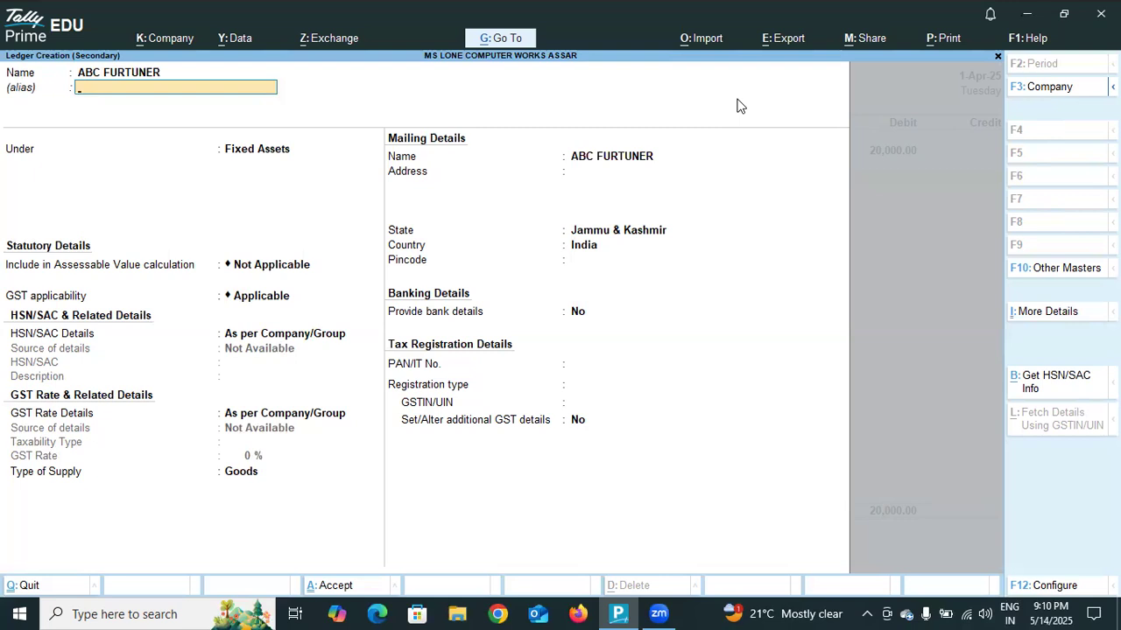
pyautogui.write('SU')
pyautogui.press('BackSpace')
pyautogui.press('BackSpace')
pyautogui.press('Return')
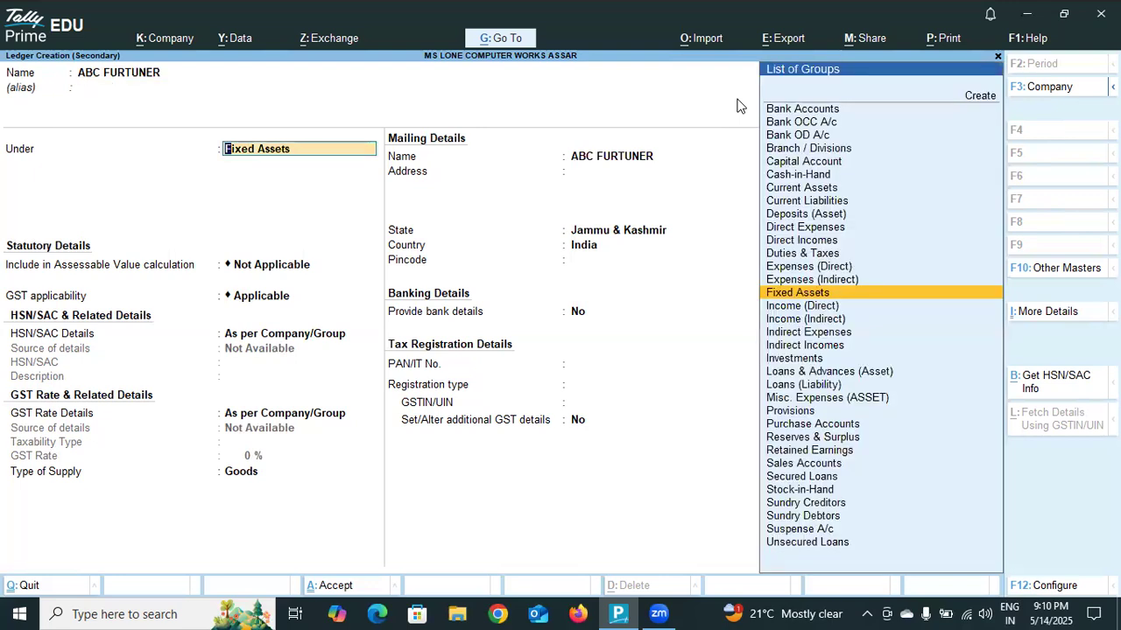
# - Group the ABC FURTUNER ledger under Sundry Creditors
pyautogui.write('SUN')
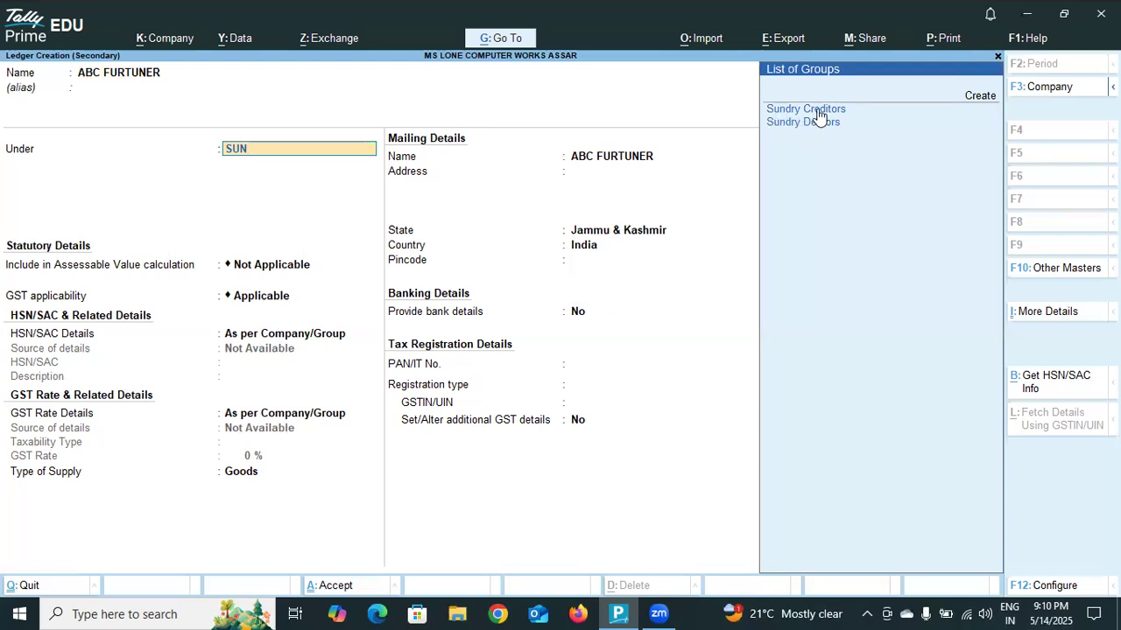
pyautogui.write('dry')
pyautogui.press('Return')
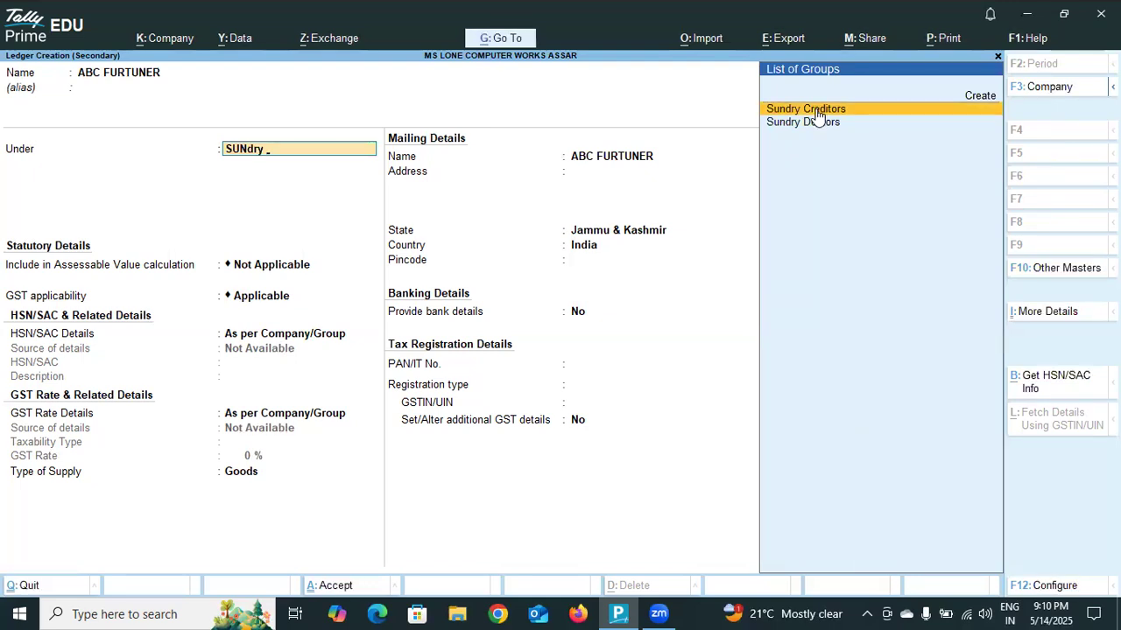
pyautogui.click(815, 115)
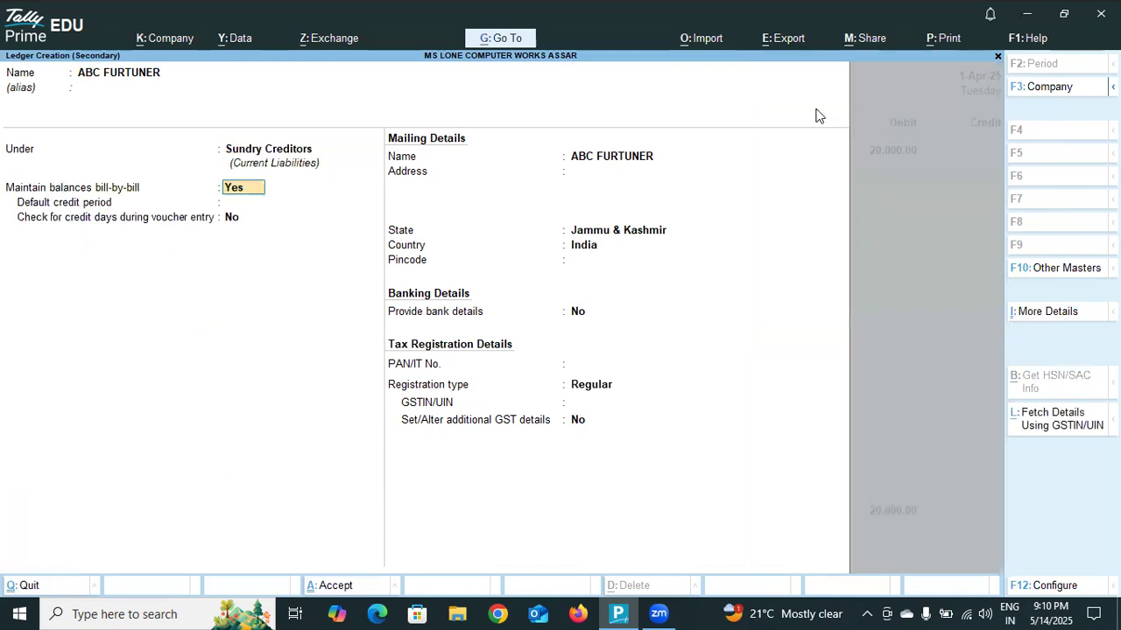
# - Accept the default bill-by-bill, mailing, banking and tax registration details and save the ABC FURTUNER ledger
pyautogui.press('Return')
pyautogui.press('Return')
pyautogui.press('Return')
pyautogui.press('Return')
pyautogui.press('Return')
pyautogui.press('Return')
pyautogui.press('Return')
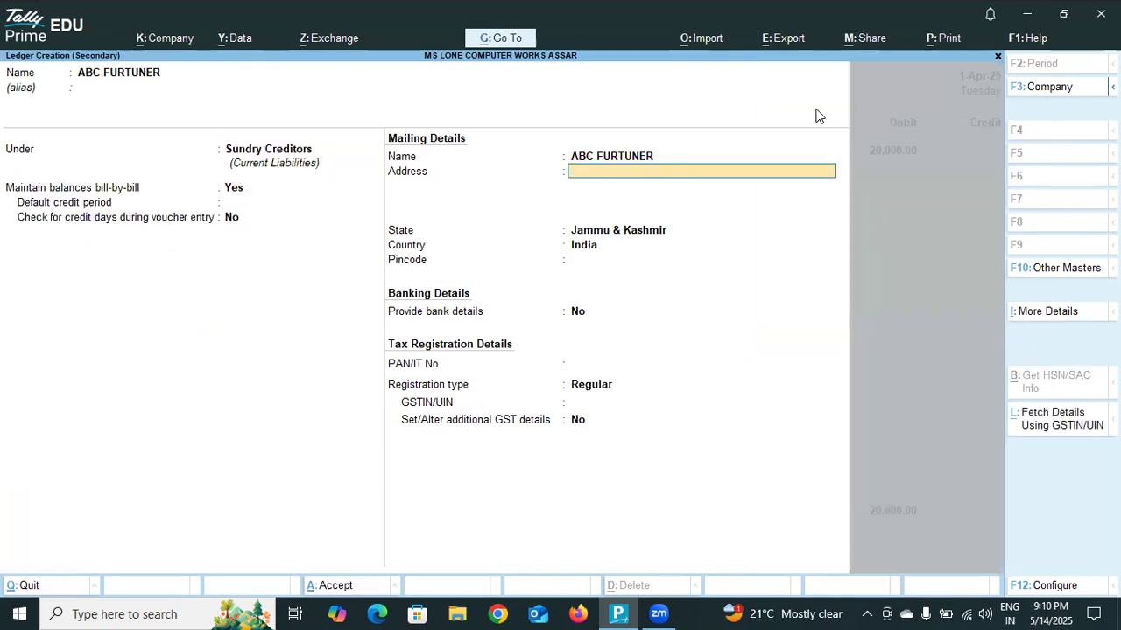
pyautogui.press('Return')
pyautogui.press('Return')
pyautogui.press('Return')
pyautogui.press('Return')
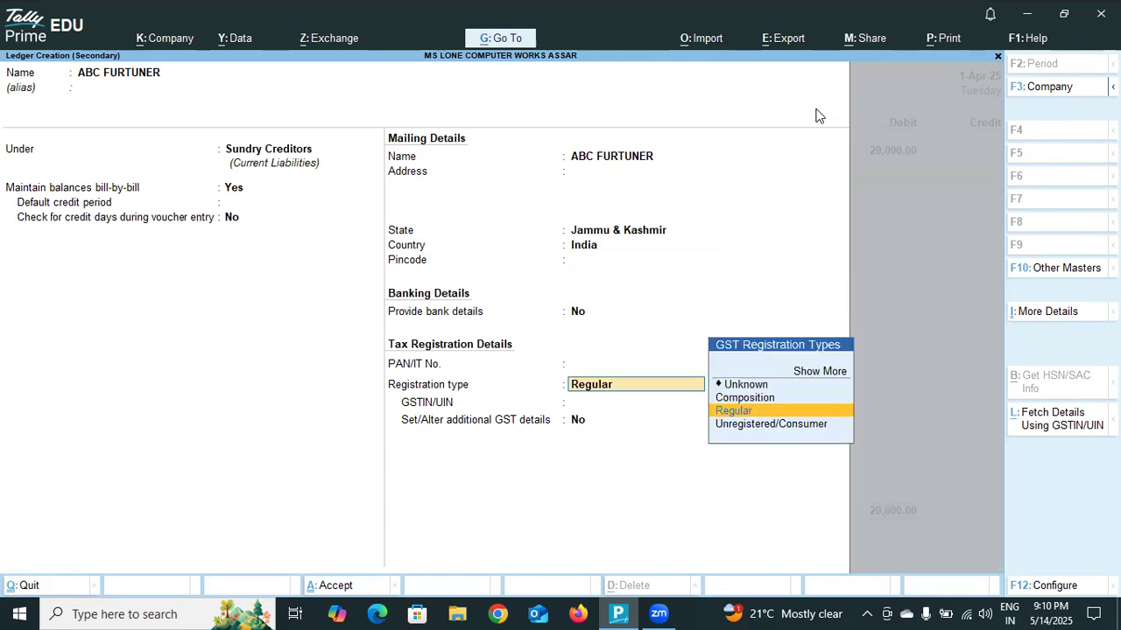
pyautogui.press('Return')
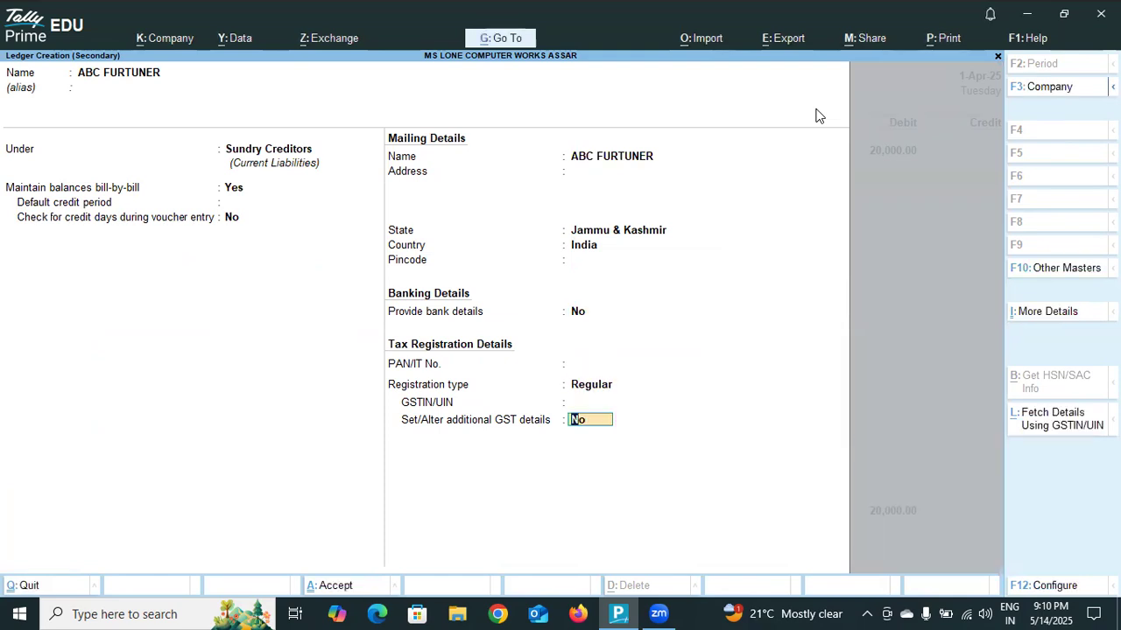
pyautogui.press('Return')
pyautogui.press('Return')
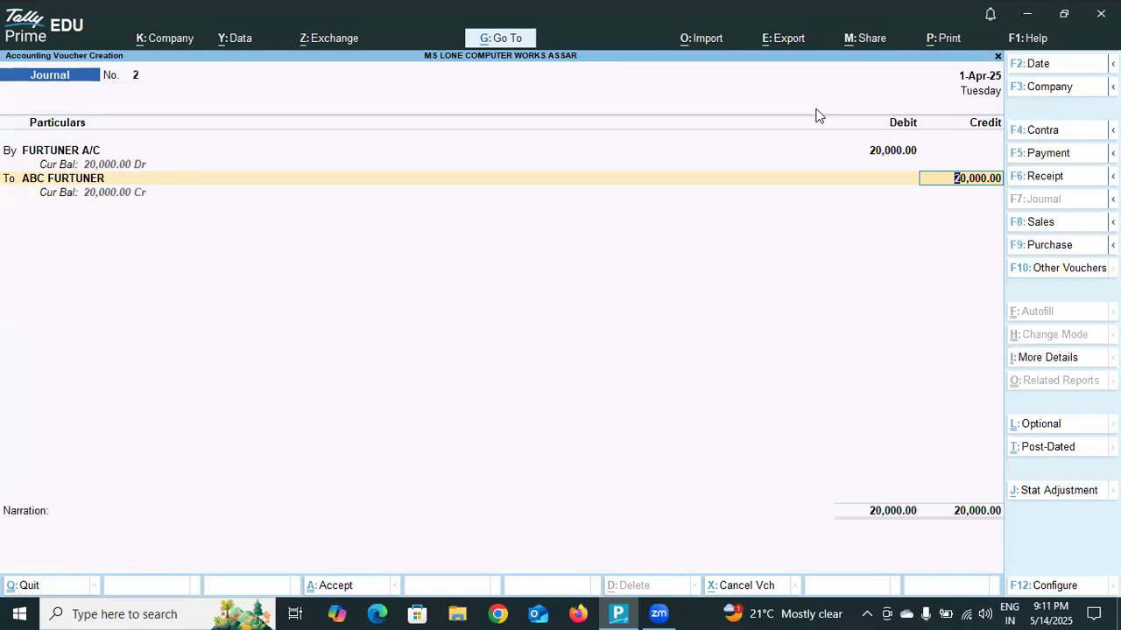
# - Credit ABC FURTUNER with 20,000 and allocate the amount in the bill-wise details as On Account
pyautogui.press('Return')
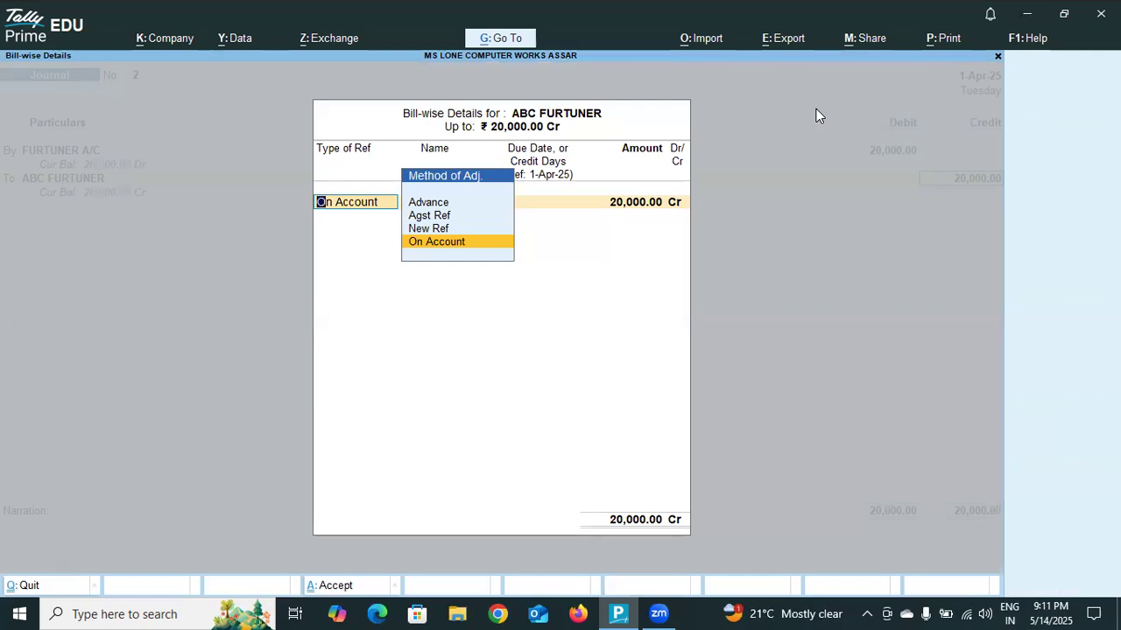
pyautogui.press('Return')
pyautogui.press('Return')
pyautogui.press('Return')
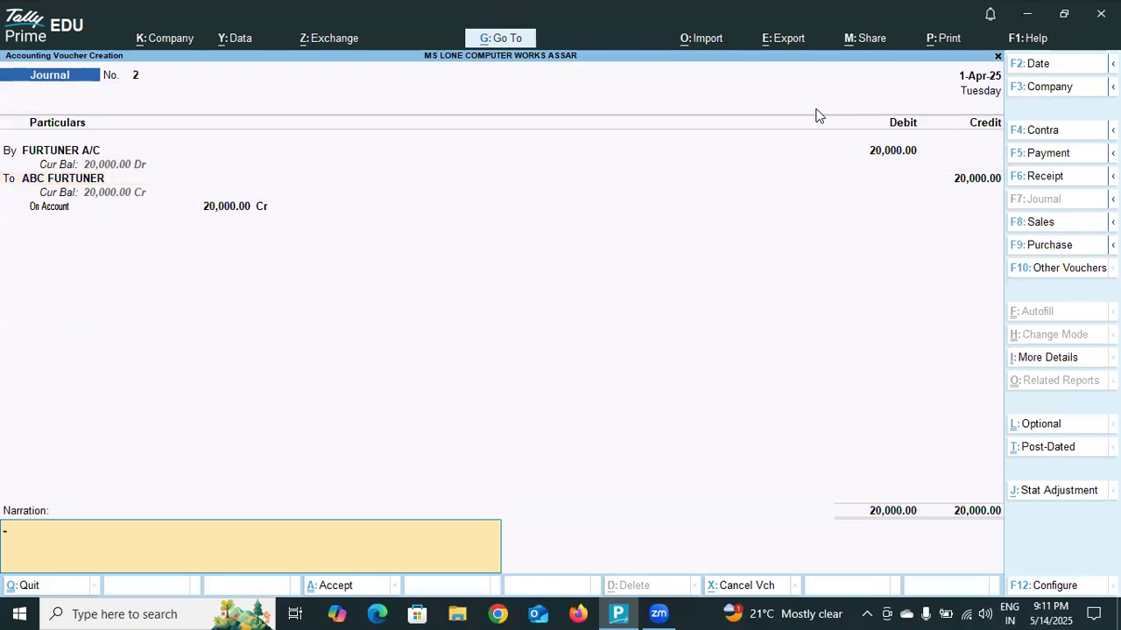
# - Enter the narration "PURCHASE FURTUNER OF 20000 ON CREDIT BY ABC FURTUNER" and save the journal voucher
pyautogui.write('PURCHASE')
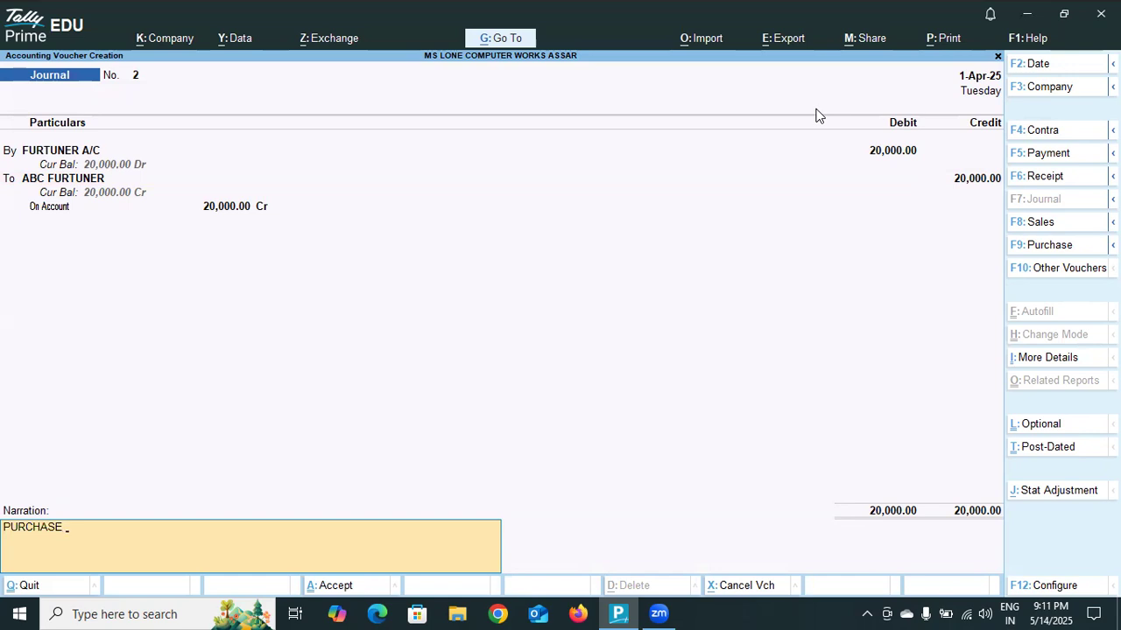
pyautogui.write(' FU')
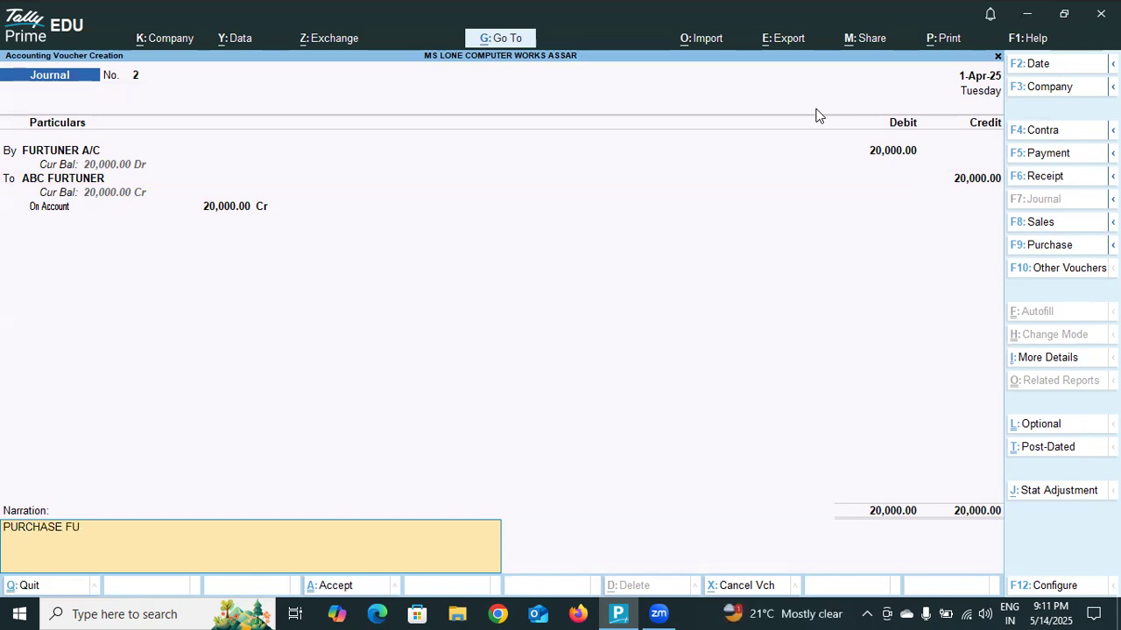
pyautogui.write('RTUNER')
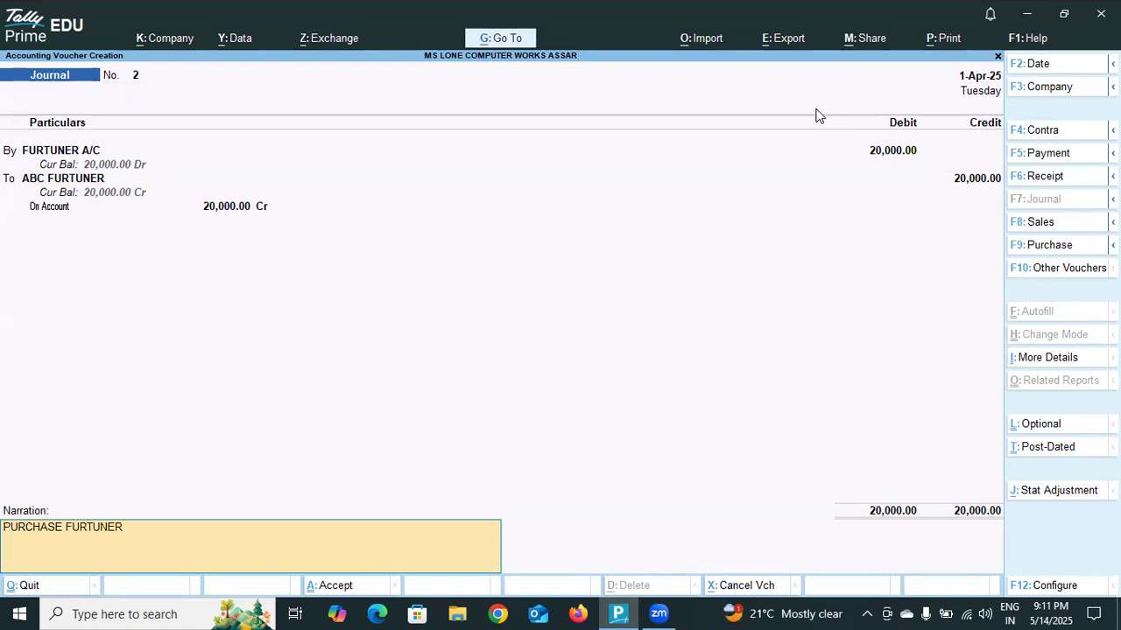
pyautogui.write(' O')
pyautogui.write('F 12')
pyautogui.press('BackSpace')
pyautogui.press('BackSpace')
pyautogui.write('20000 ON CREDIT')
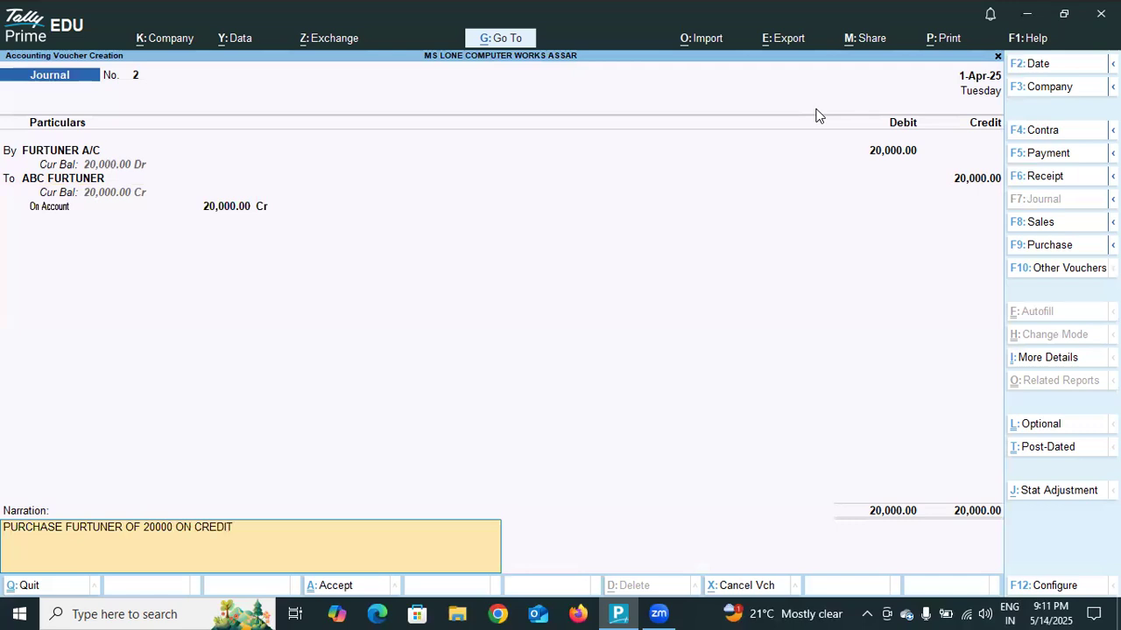
pyautogui.write(' BY ABC FURTUNER')
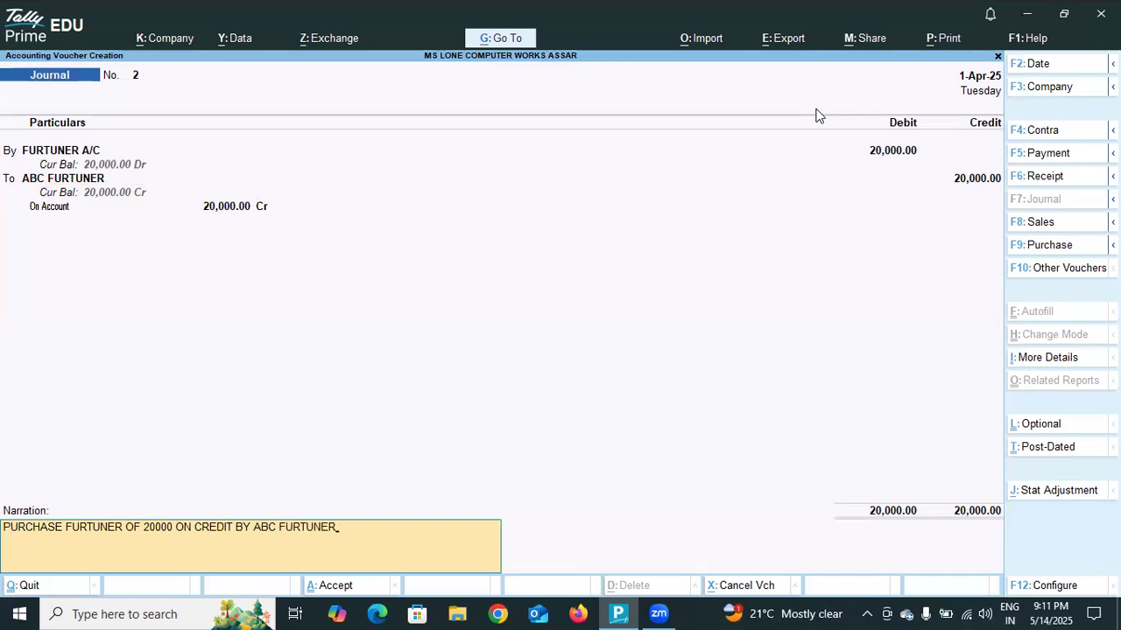
pyautogui.press('Return')
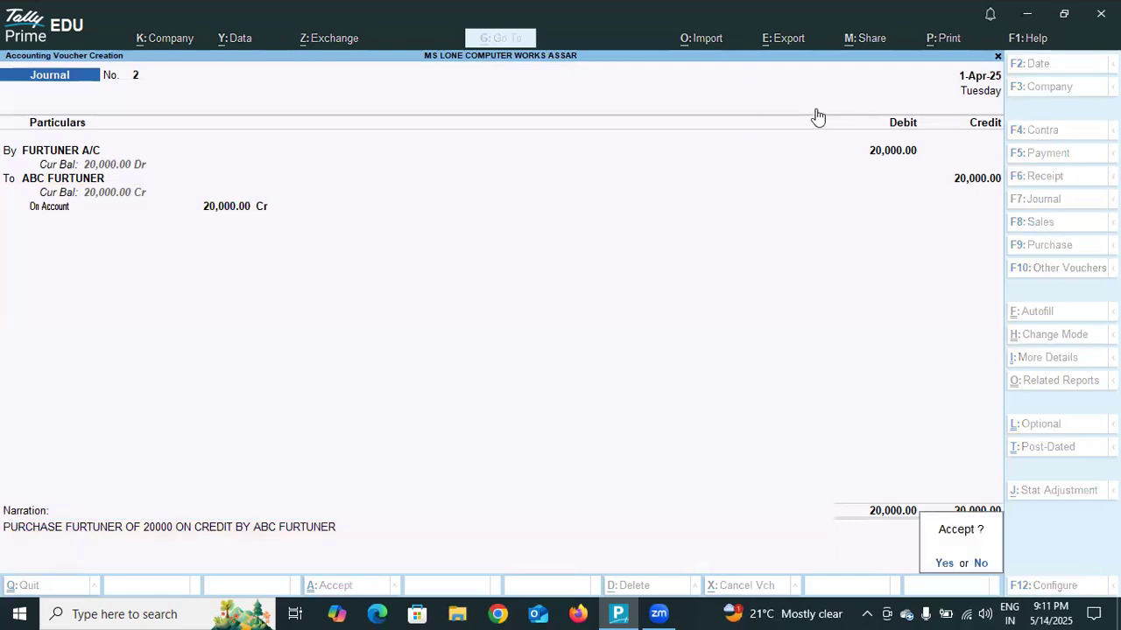
pyautogui.press('Return')
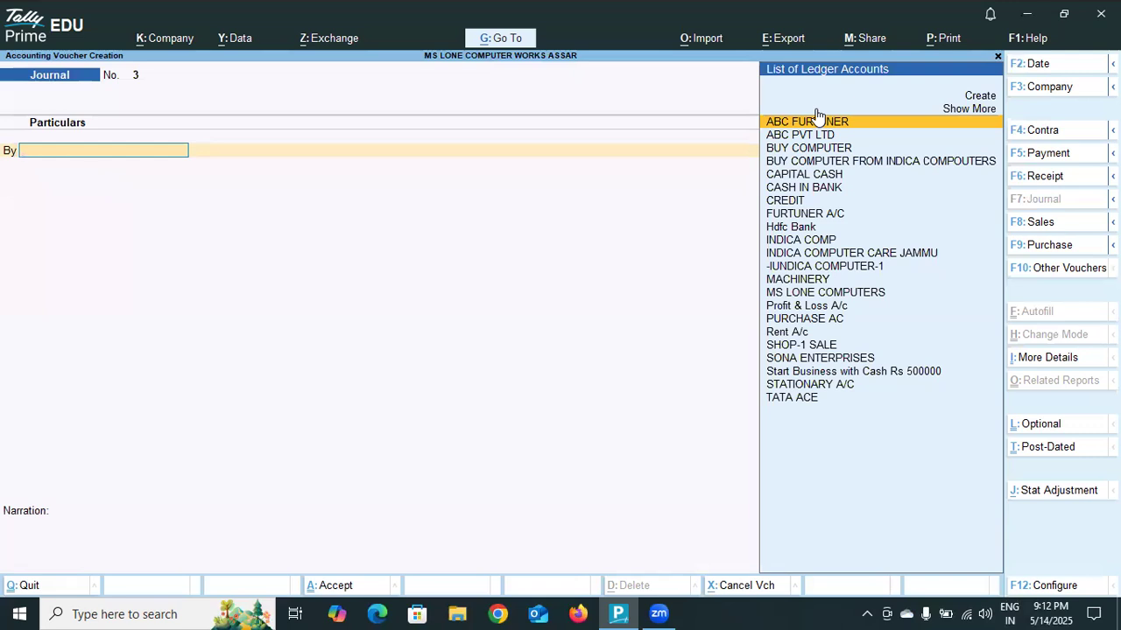
# - Create a new ledger named TABLES A/C for the debit line of the journal voucher
pyautogui.write('TA')
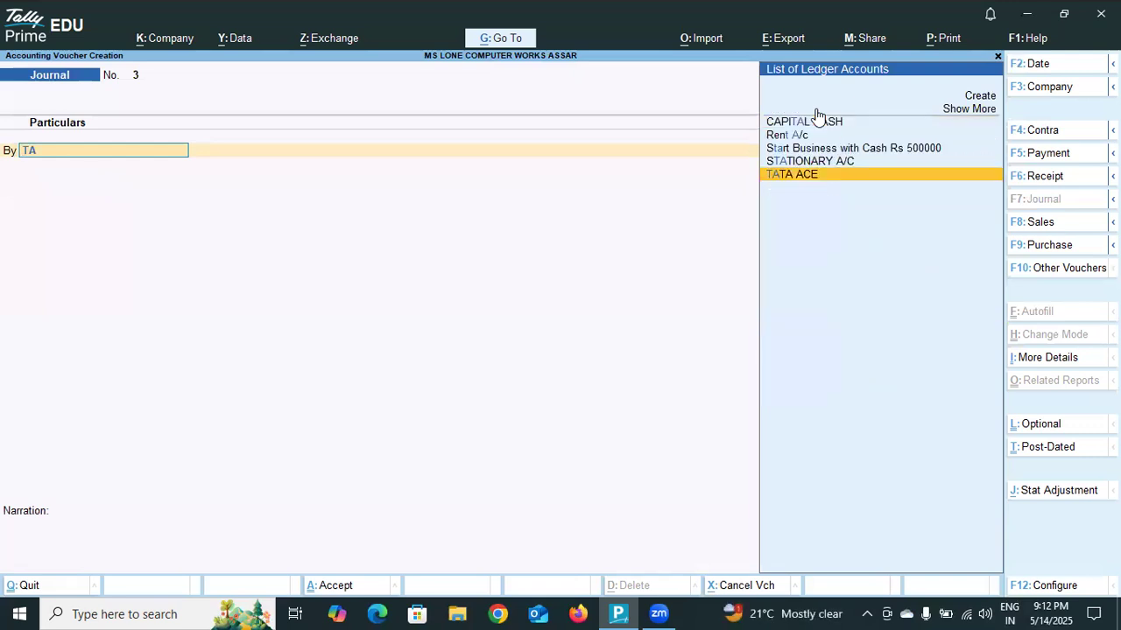
pyautogui.write('LC')
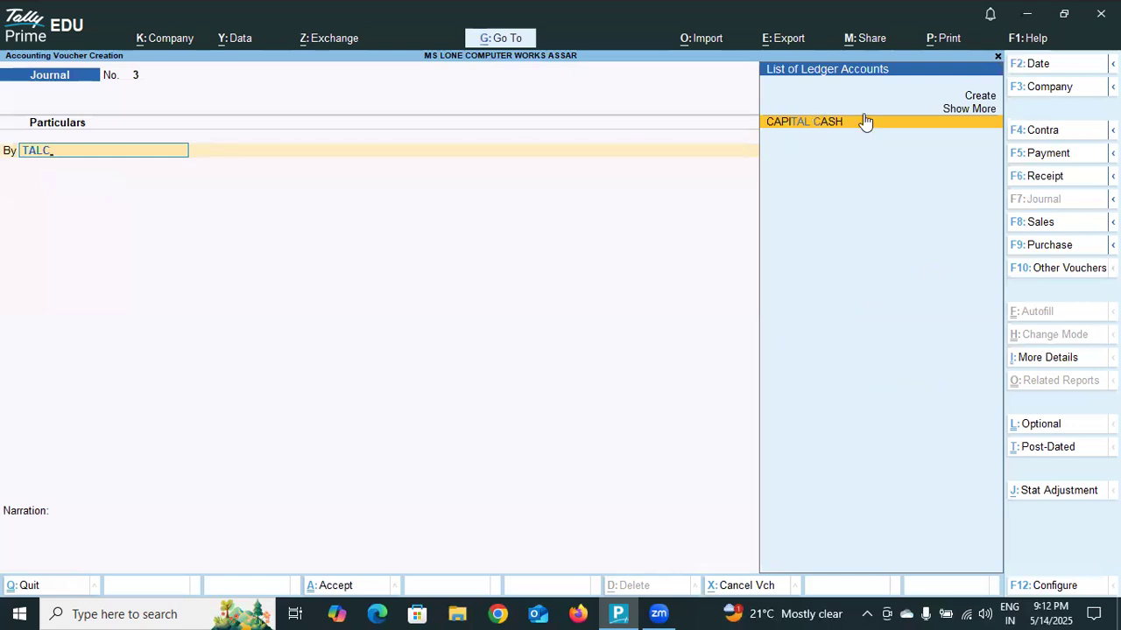
pyautogui.click(986, 97)
pyautogui.write('TABLES A')
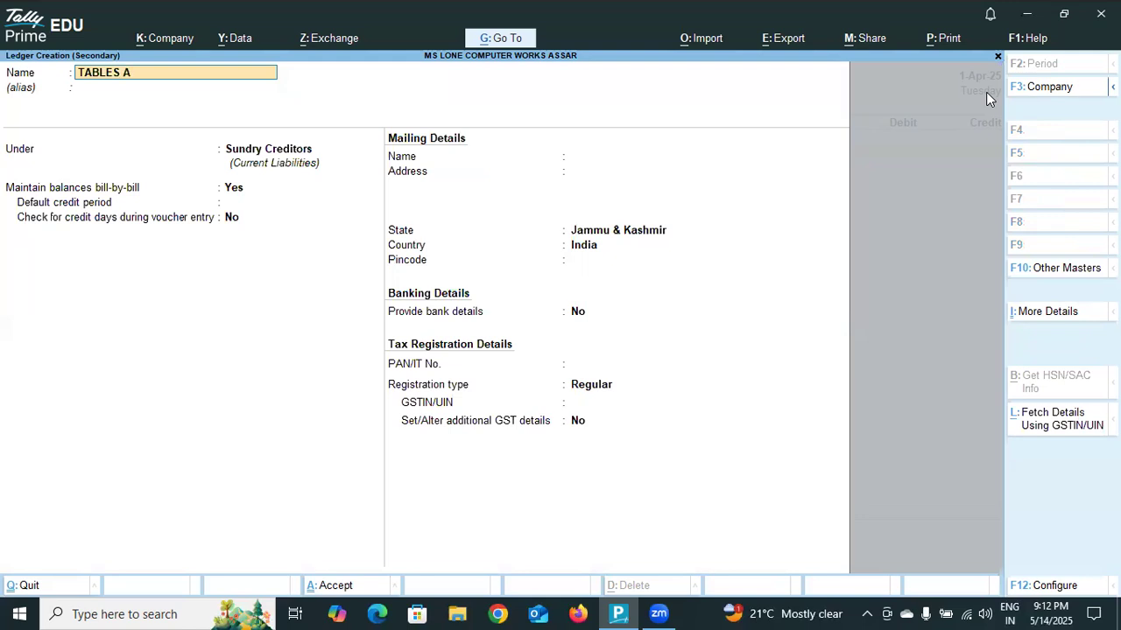
pyautogui.write('/C')
pyautogui.press('Return')
pyautogui.press('Return')
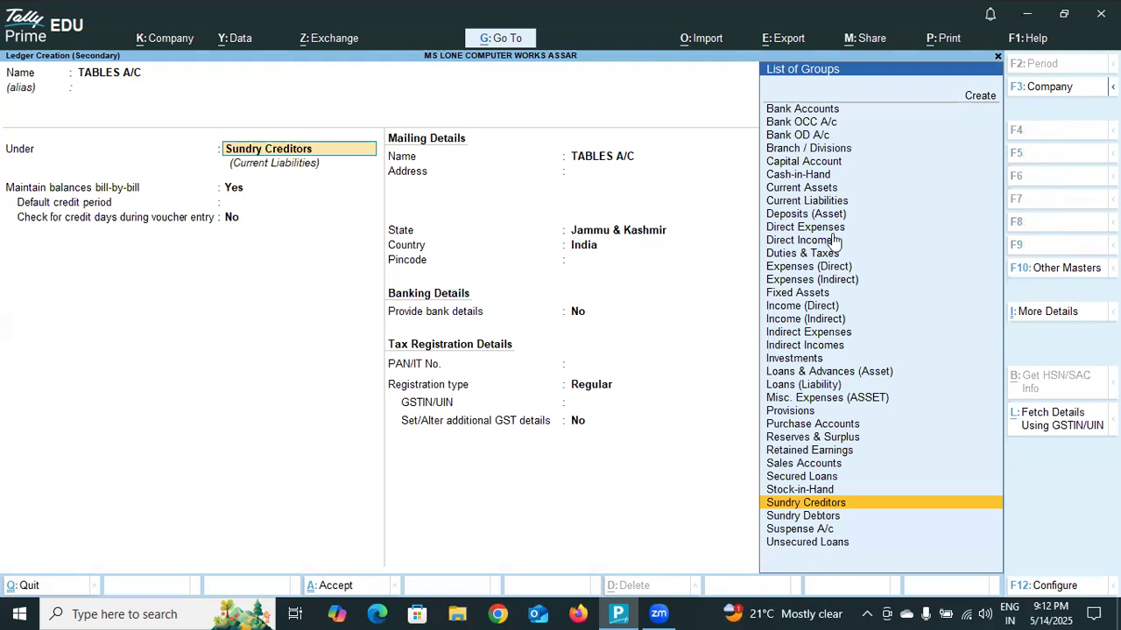
# - Group the TABLES A/C ledger under Fixed Assets and save it with the default GST, mailing and banking details
pyautogui.click(816, 294)
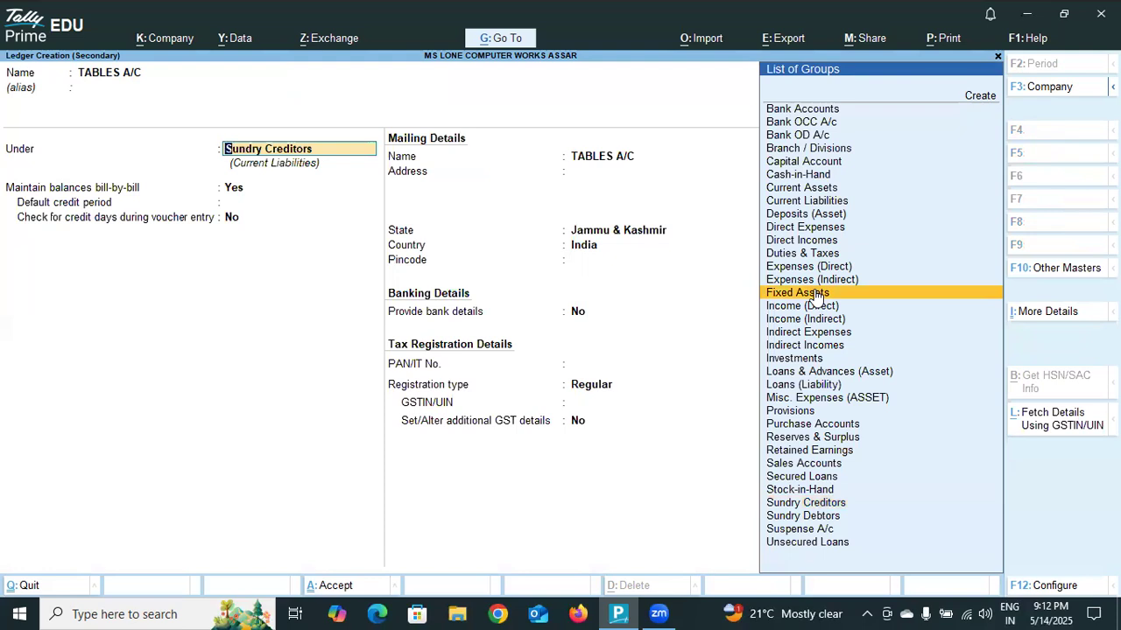
pyautogui.click(814, 296)
pyautogui.press('Return')
pyautogui.press('Return')
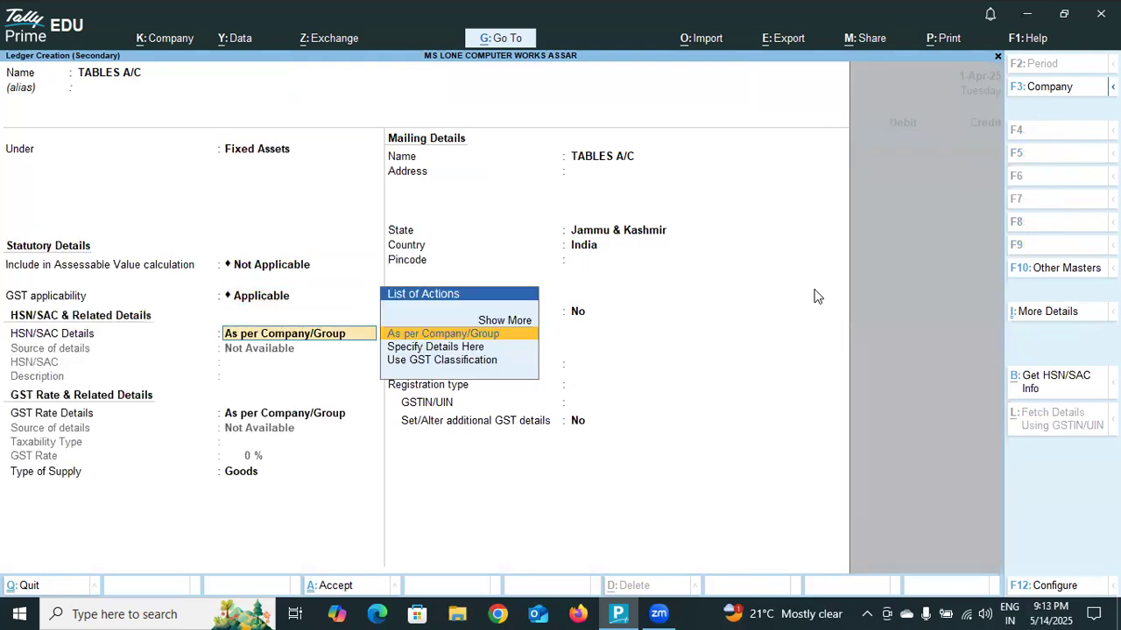
pyautogui.press('Return')
pyautogui.press('Return')
pyautogui.press('Return')
pyautogui.press('Return')
pyautogui.press('Return')
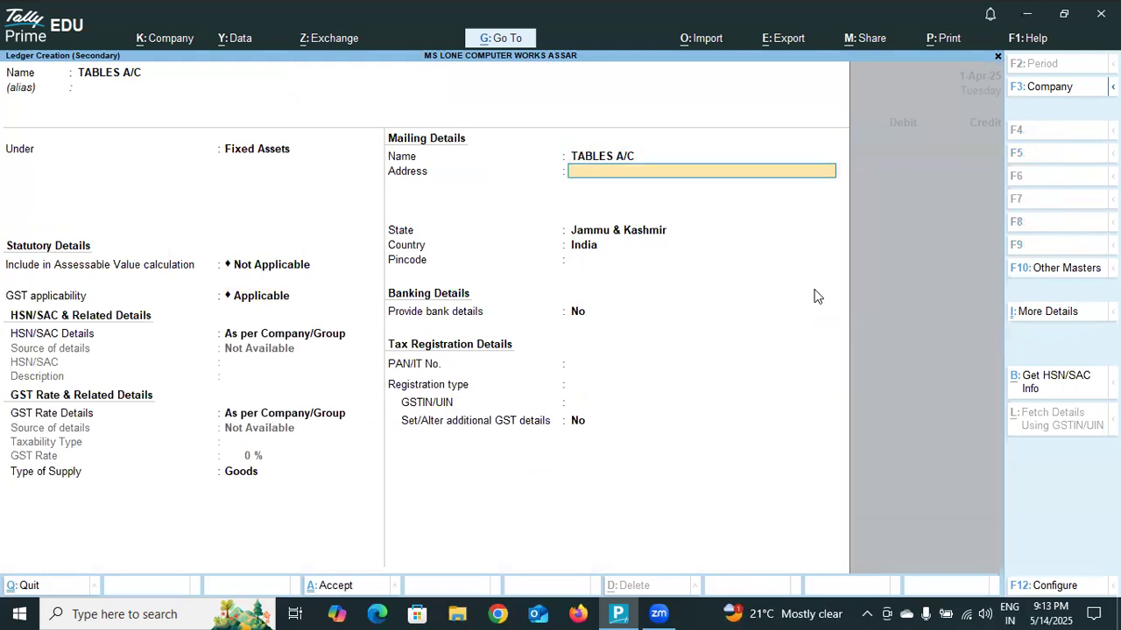
pyautogui.press('Return')
pyautogui.press('Return')
pyautogui.press('Return')
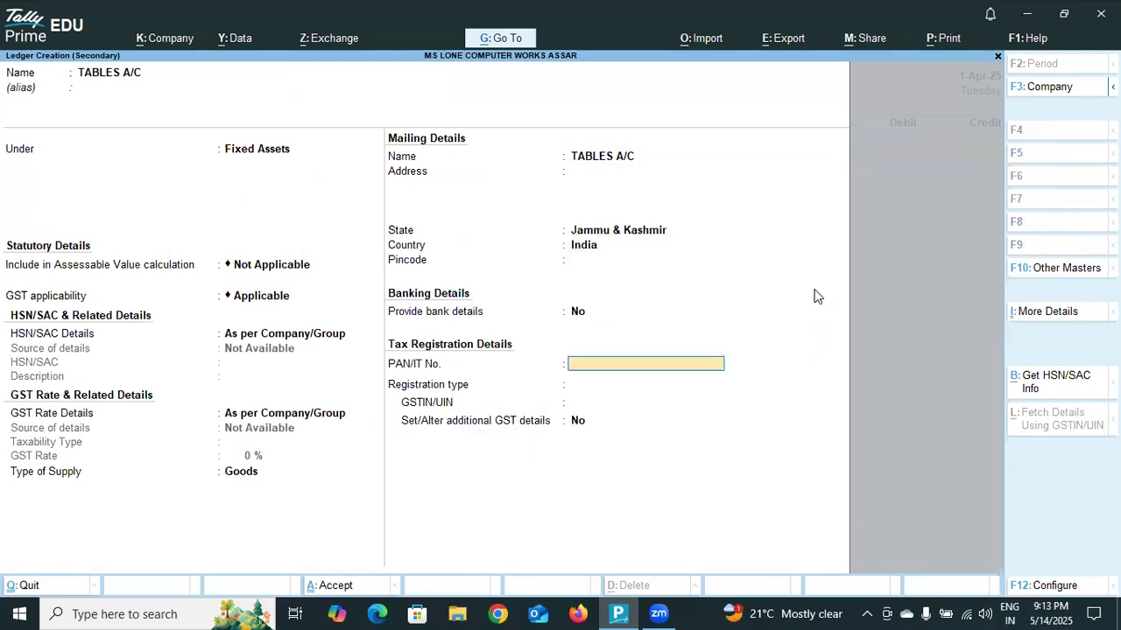
pyautogui.hotkey('ctrl', 'a')
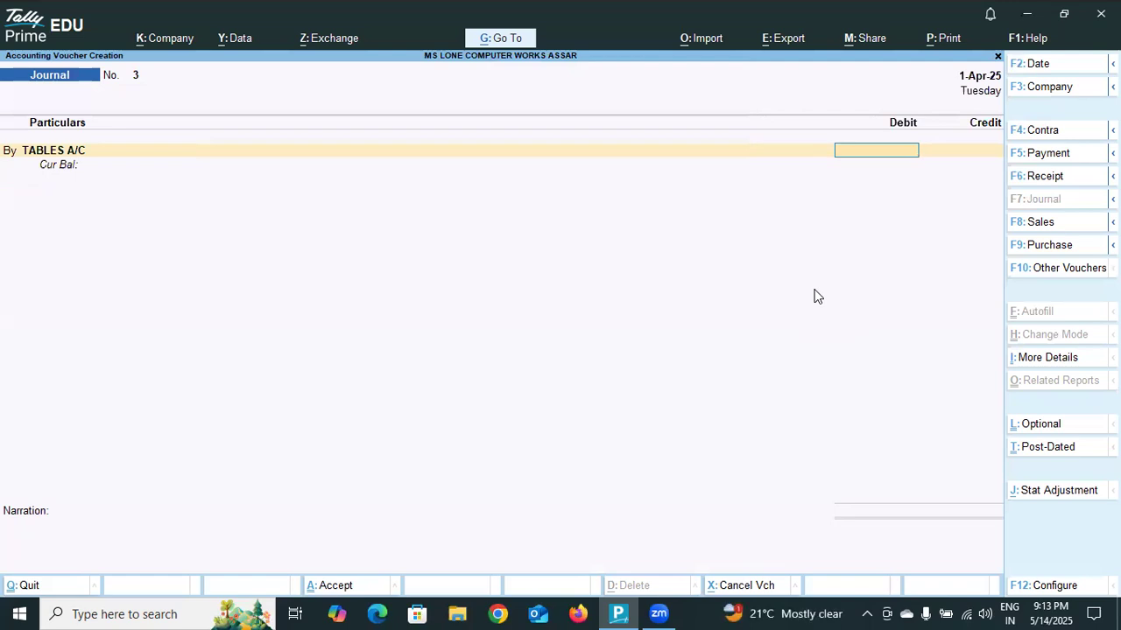
# - Debit TABLES A/C with 10,000 in the journal voucher
pyautogui.write('0,00')
pyautogui.write('0000')
pyautogui.press('Return')
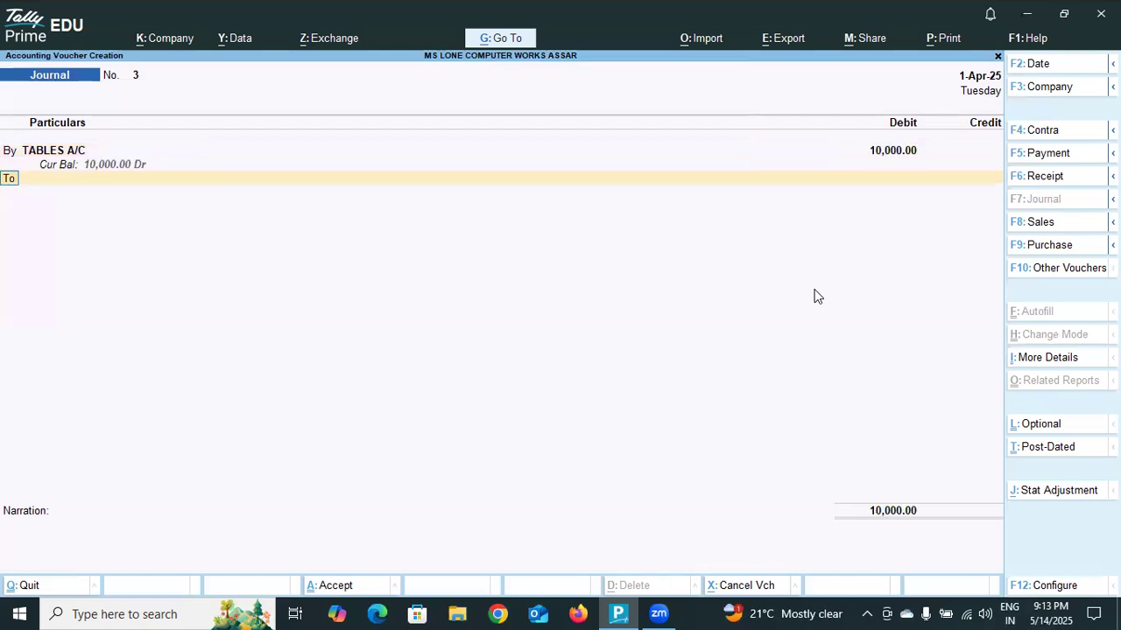
# - Create a new ledger for the voucher's credit line, entering the customer's name and leaving the alias blank
pyautogui.press('Return')
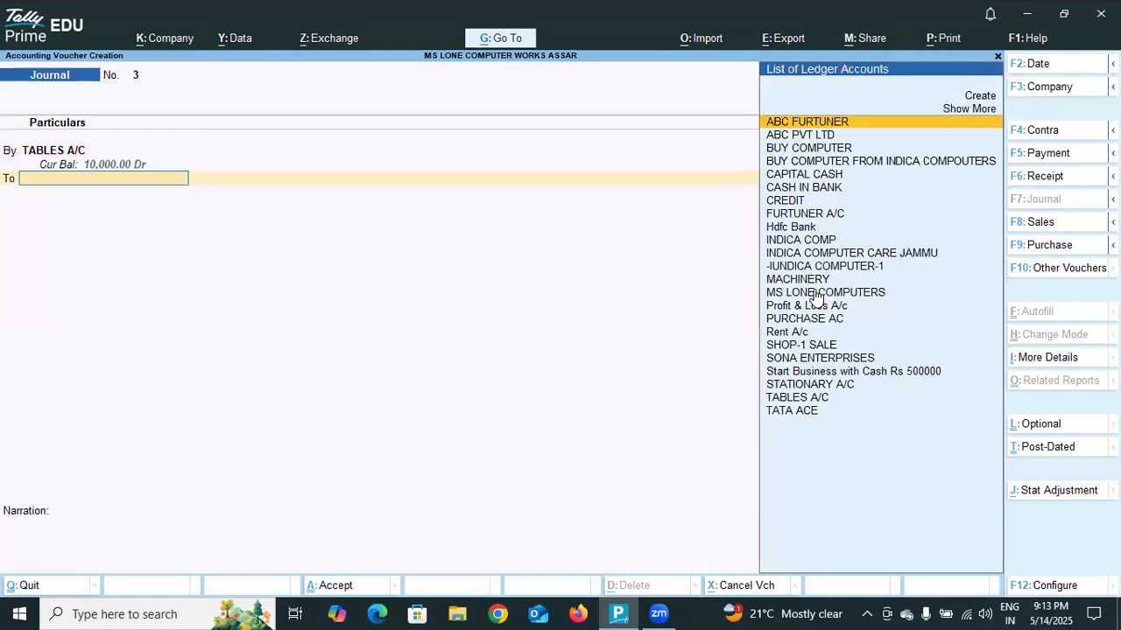
pyautogui.click(984, 96)
pyautogui.write('MA')
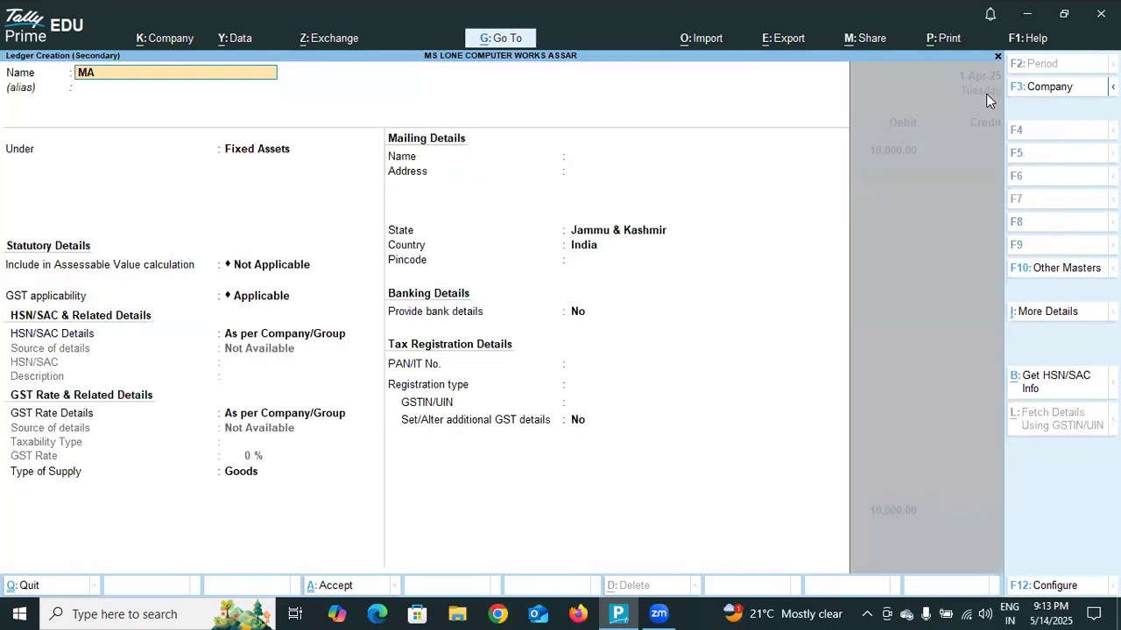
pyautogui.write('HESH')
pyautogui.press('Return')
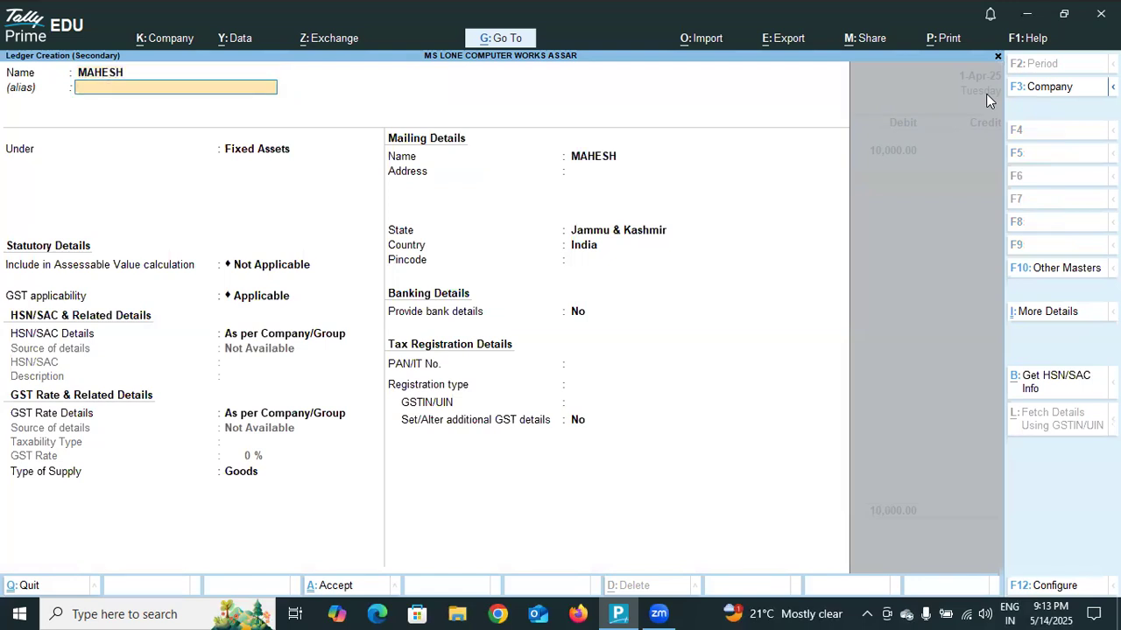
pyautogui.press('Return')
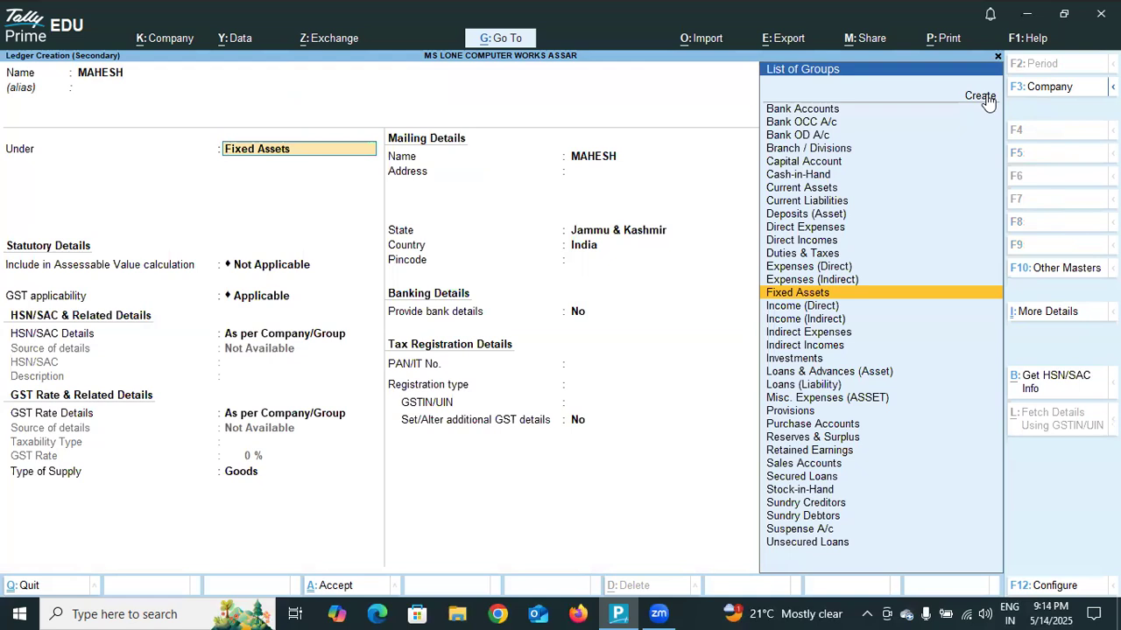
# - Group the customer's ledger under Sundry Debtors
pyautogui.write('SU')
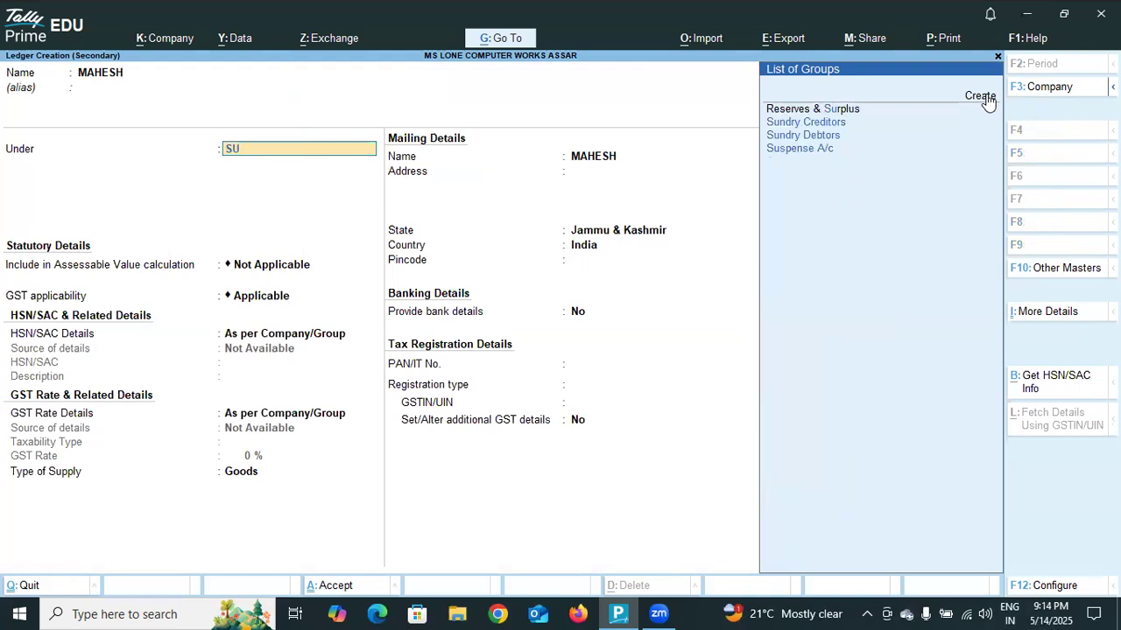
pyautogui.write('NDR')
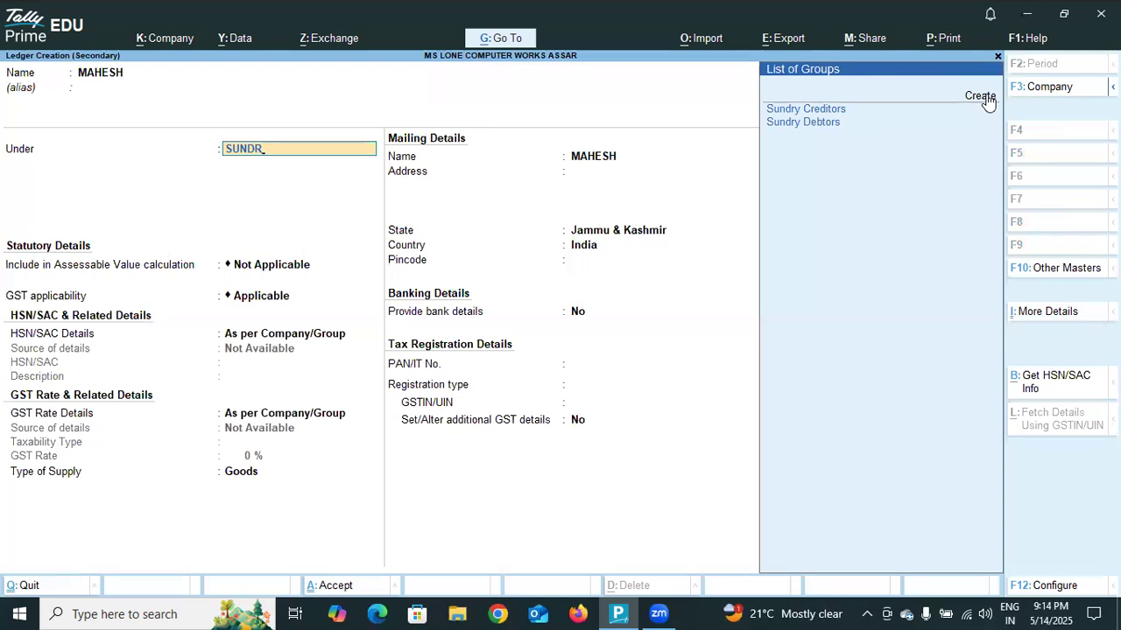
pyautogui.click(817, 128)
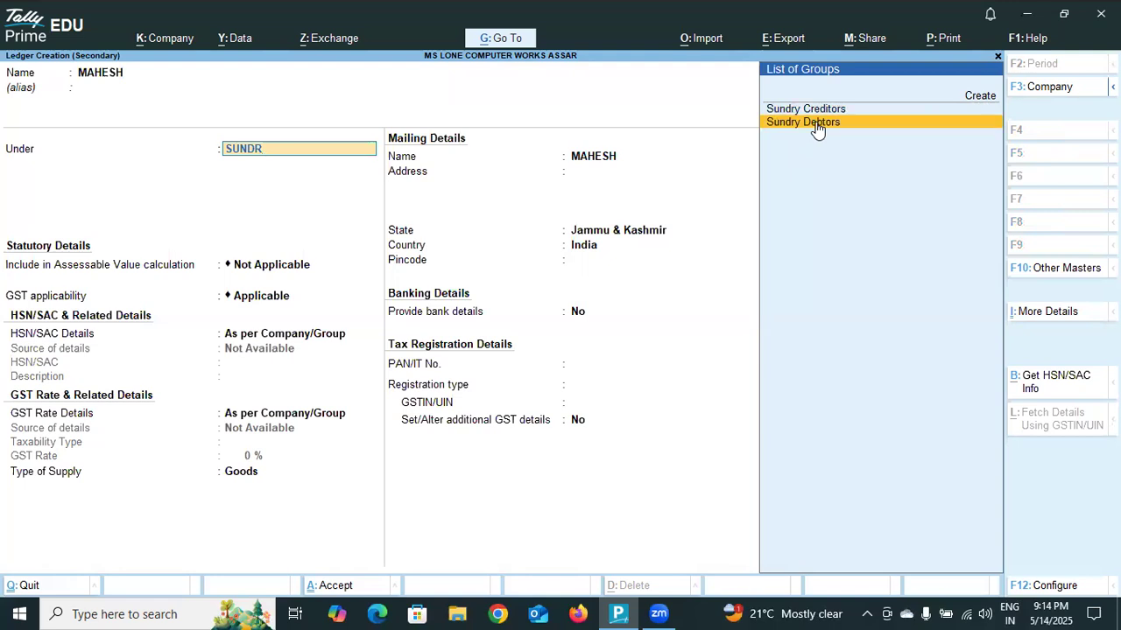
pyautogui.press('Return')
pyautogui.press('Return')
pyautogui.press('Return')
pyautogui.press('Return')
pyautogui.press('Return')
pyautogui.press('Return')
pyautogui.press('Return')
pyautogui.press('Return')
pyautogui.press('Return')
pyautogui.press('Return')
pyautogui.press('Return')
# - Accept the default bill-by-bill, mailing, banking and tax registration details and save the customer's ledger
pyautogui.press('Return')
pyautogui.press('Return')
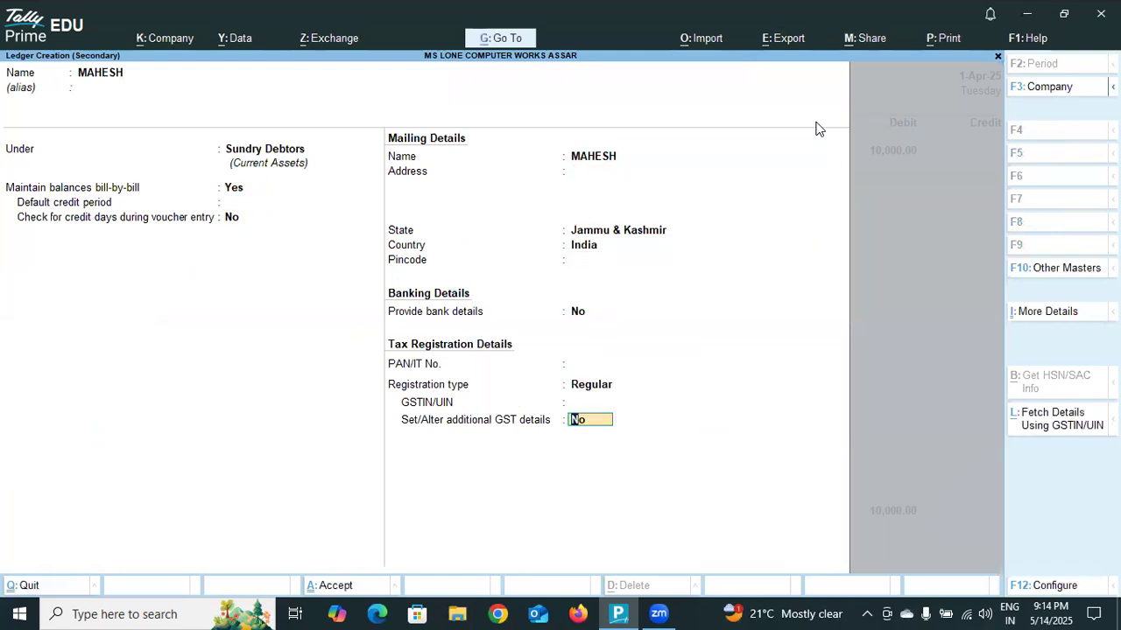
pyautogui.press('Return')
pyautogui.press('Return')
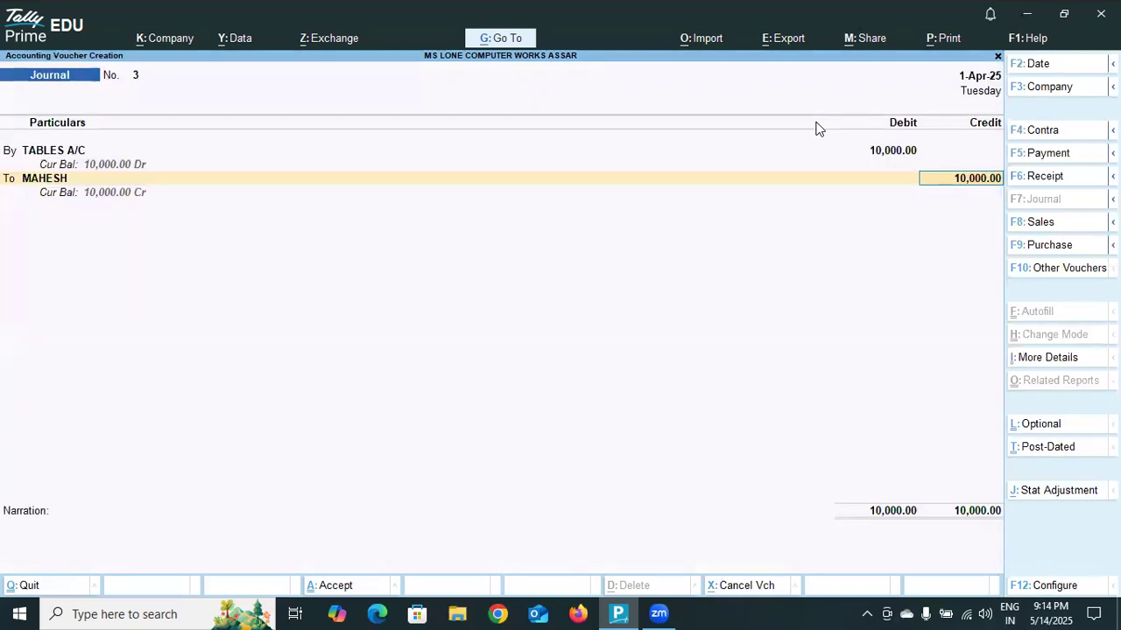
# - Credit the customer's ledger with 10,000 and allocate the amount as On Account in the bill-wise details
pyautogui.press('Return')
pyautogui.press('Return')
pyautogui.press('Return')
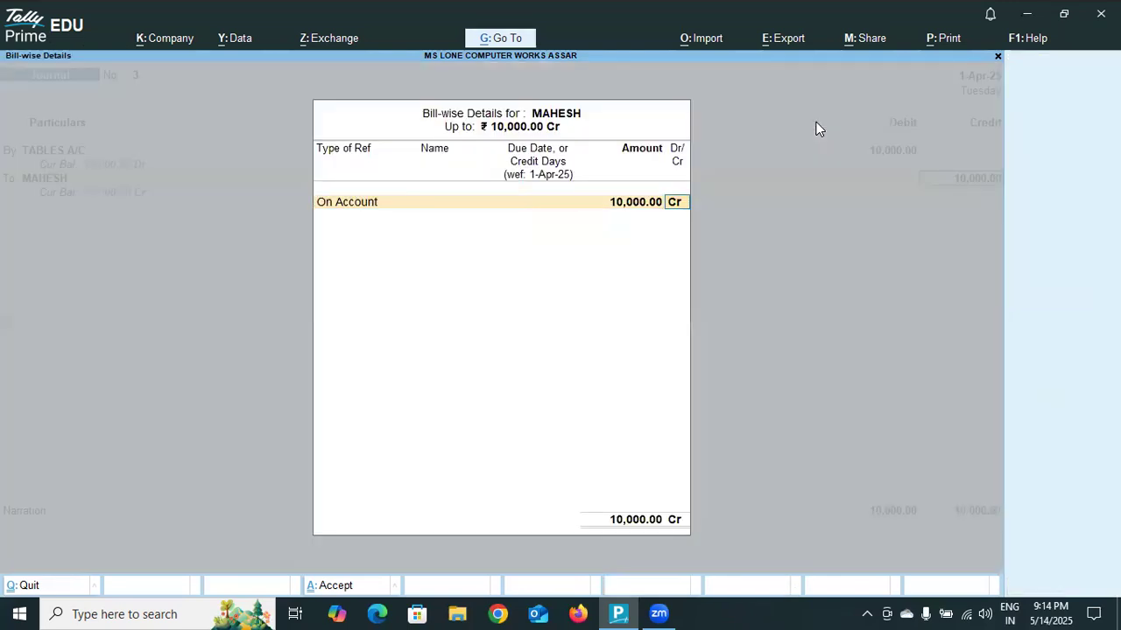
pyautogui.press('Return')
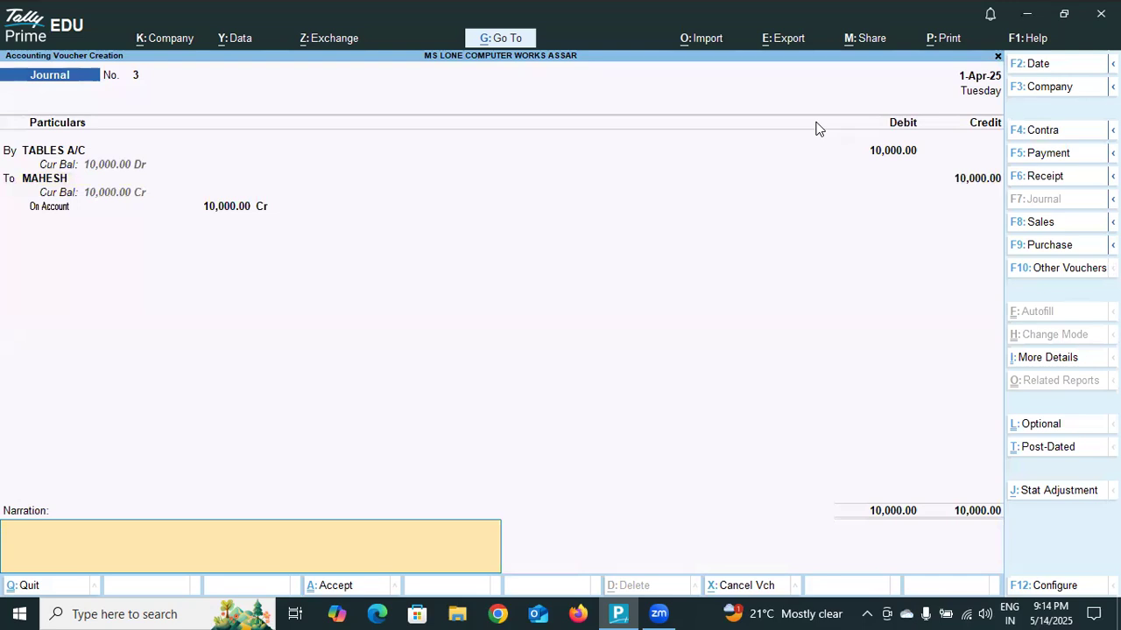
# - Enter a narration stating that old tables were sold to the customer on credit, and save the journal voucher
pyautogui.write('SOLD OLD TABLES')
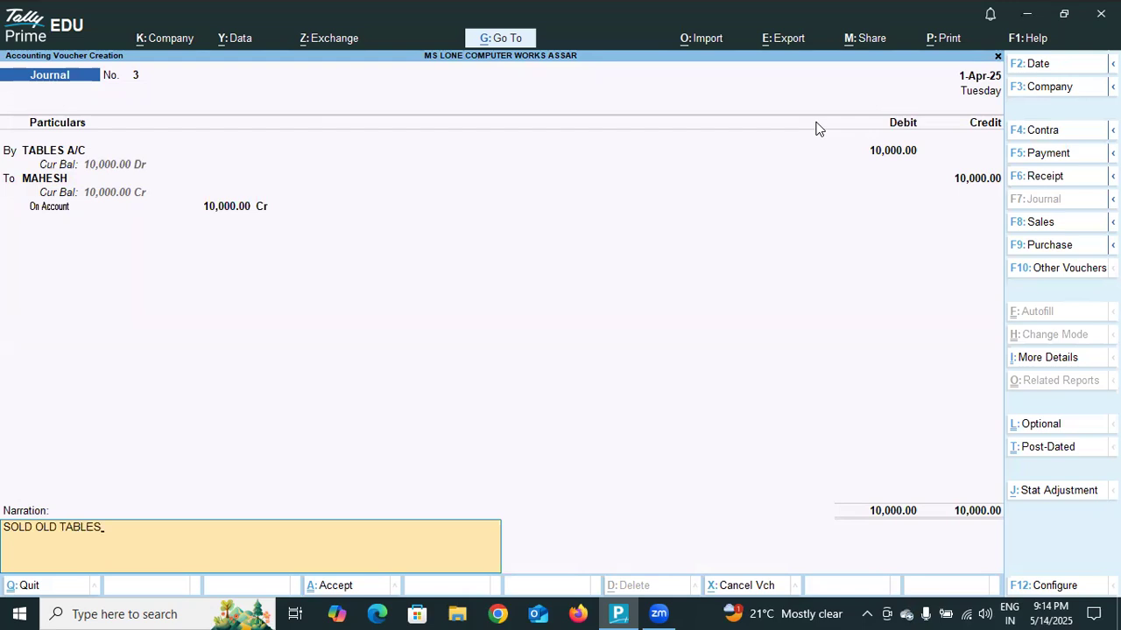
pyautogui.write(' TO MAHESH ON CRE')
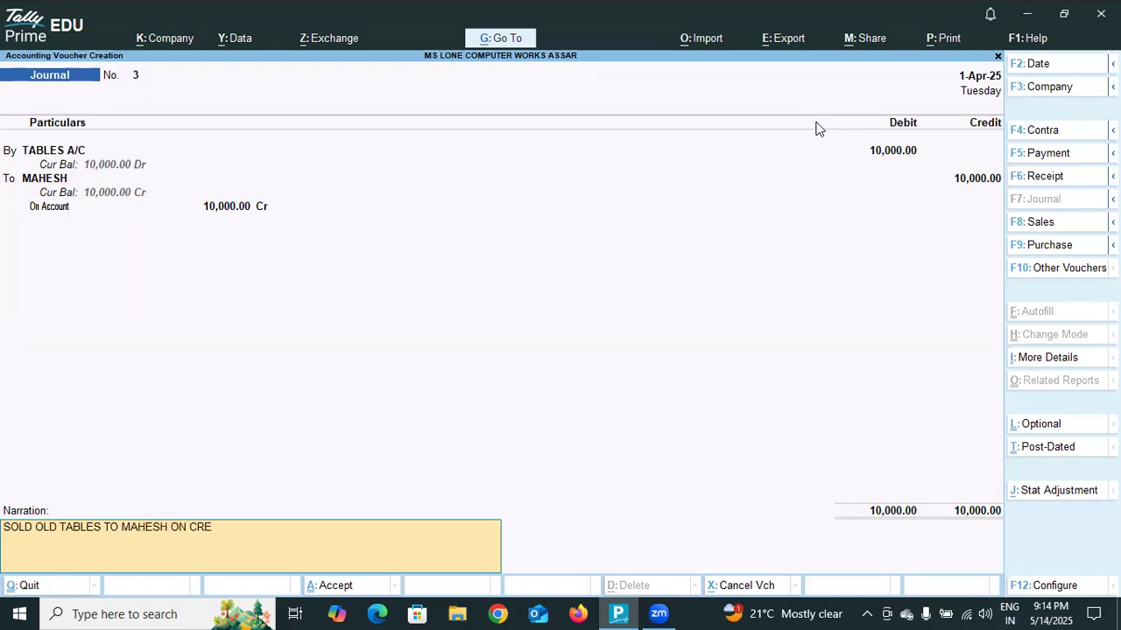
pyautogui.write('DIT.')
pyautogui.press('Return')
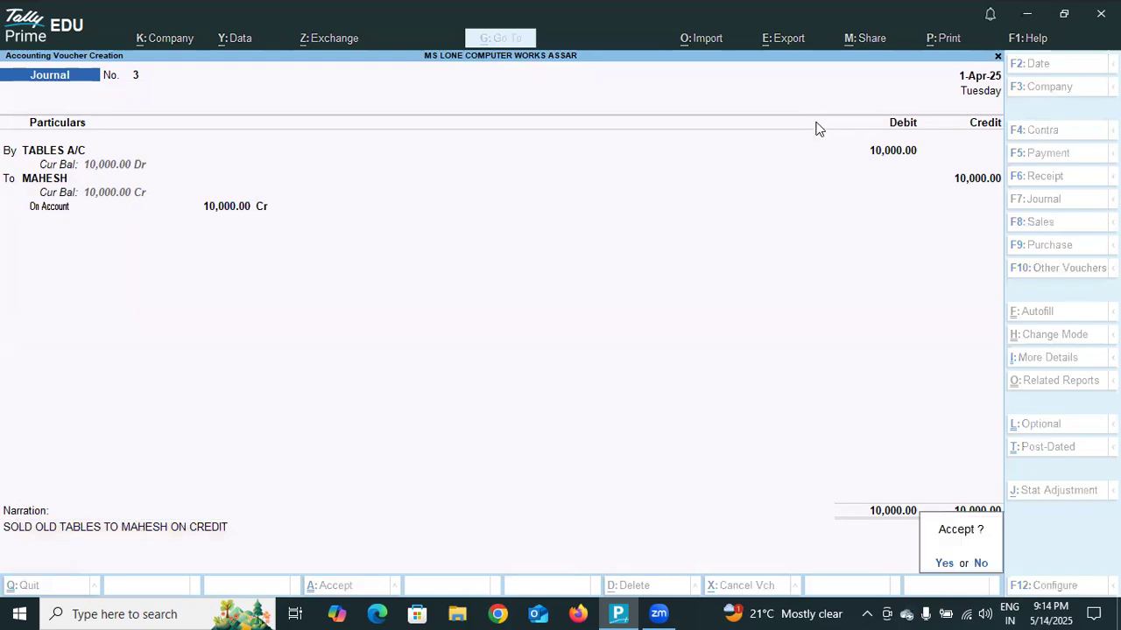
pyautogui.press('Return')
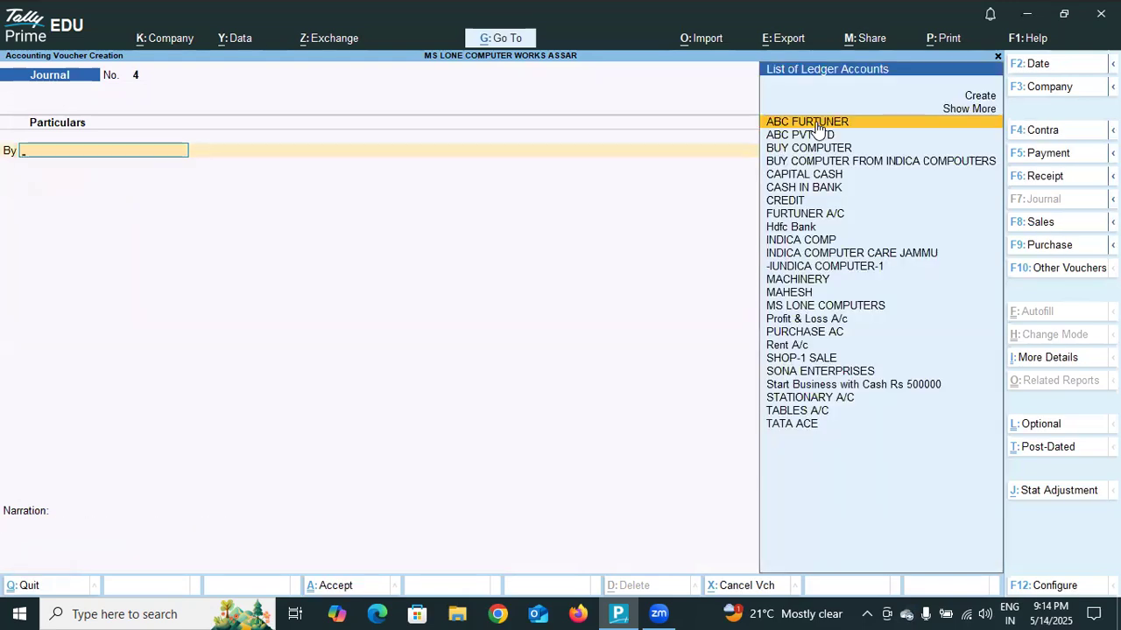
# - Leave voucher entry and review the recorded journal vouchers in the Day Book
pyautogui.click(997, 56)
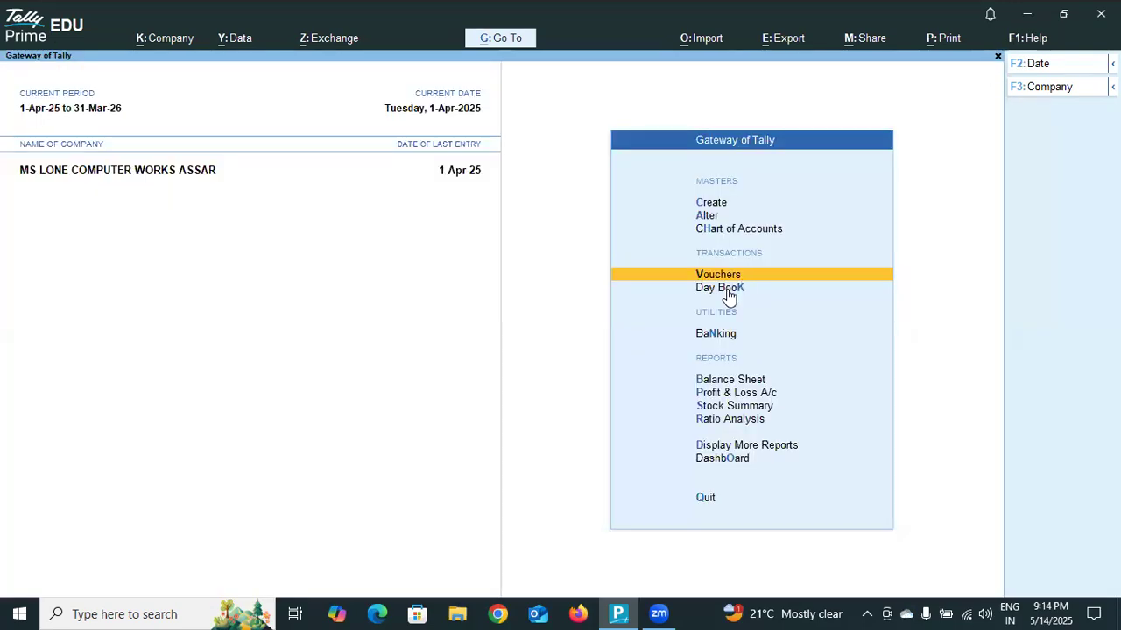
pyautogui.click(726, 290)
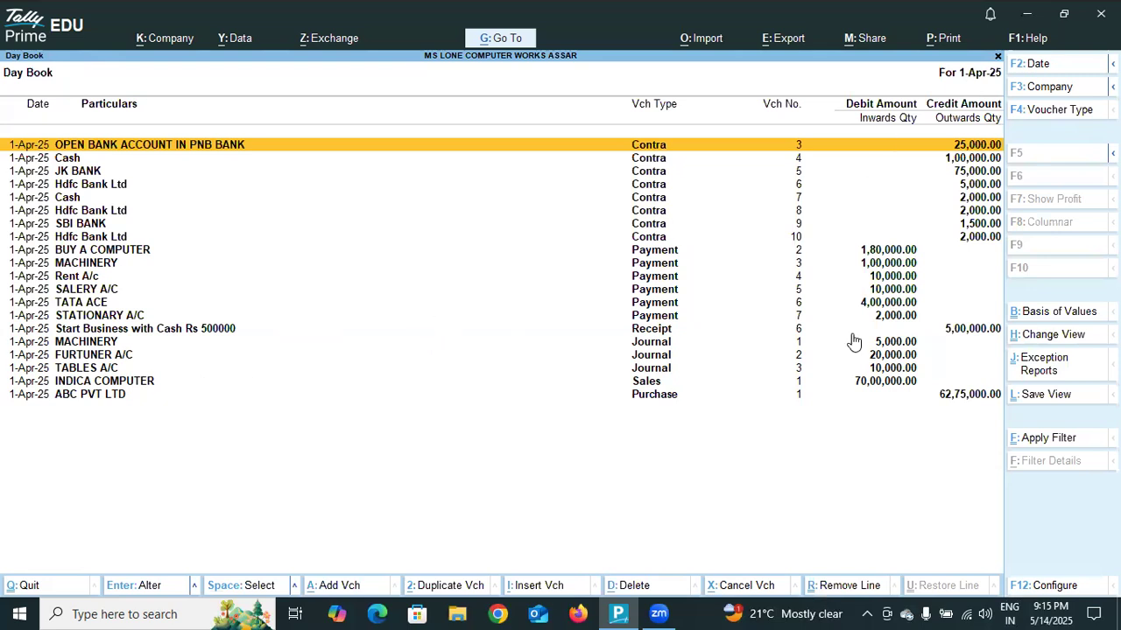
pyautogui.click(996, 57)
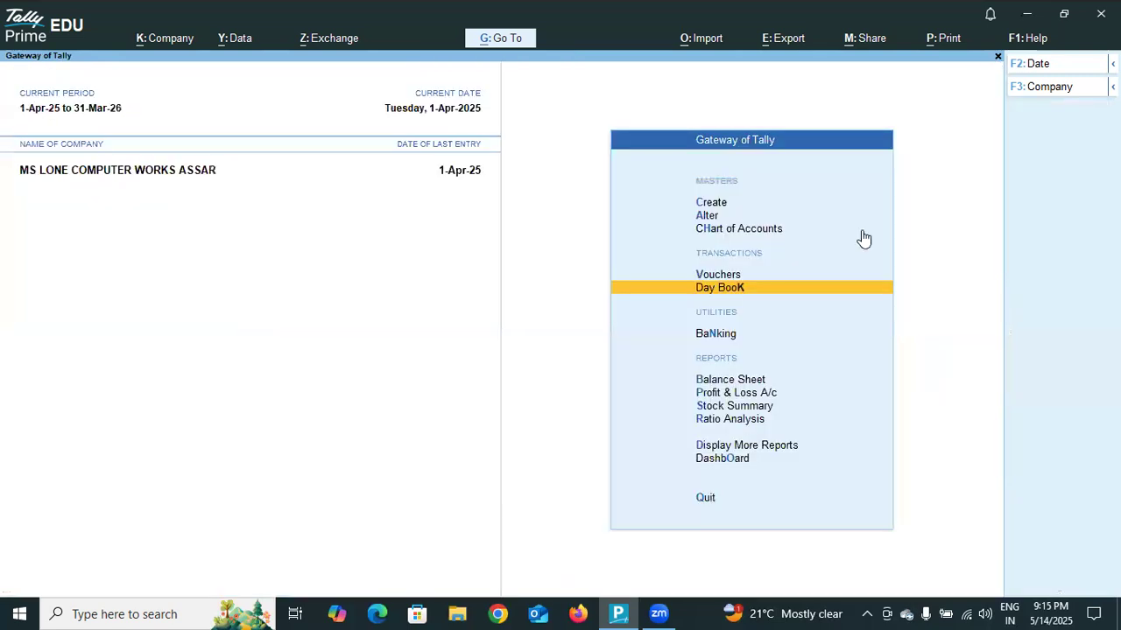
pyautogui.press('v')
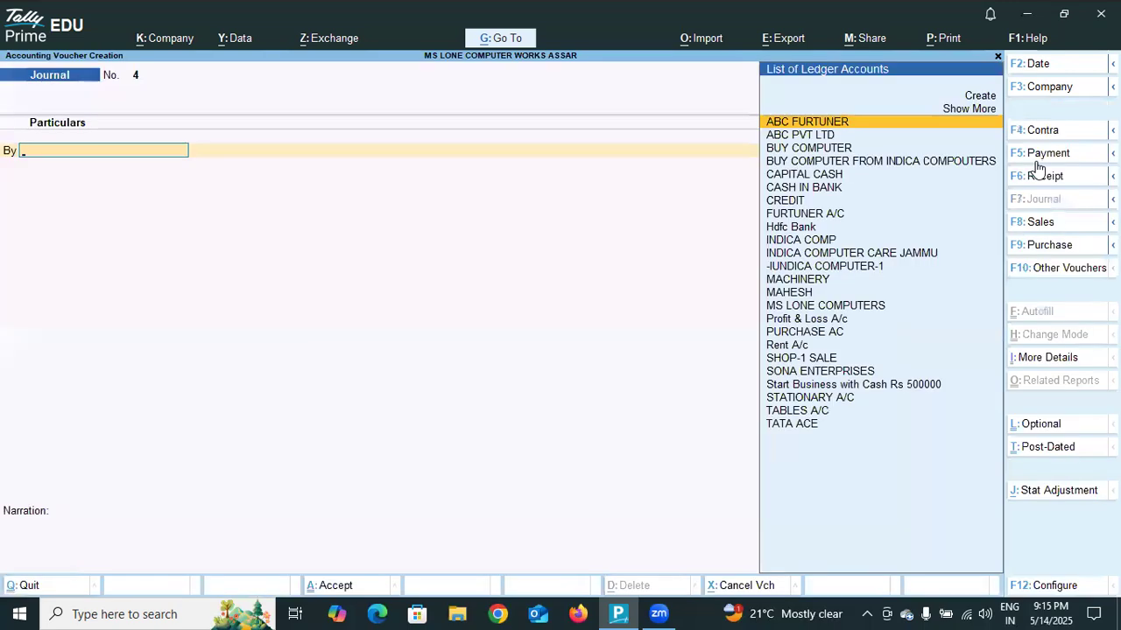
pyautogui.click(997, 57)
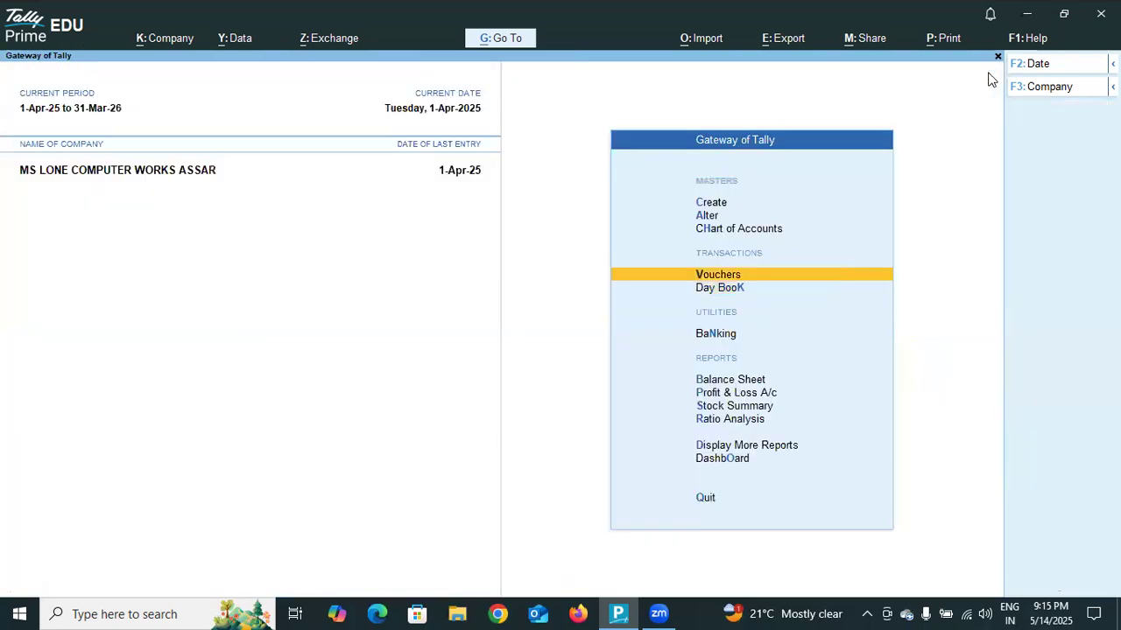
pyautogui.click(717, 274)
pyautogui.press('Down')
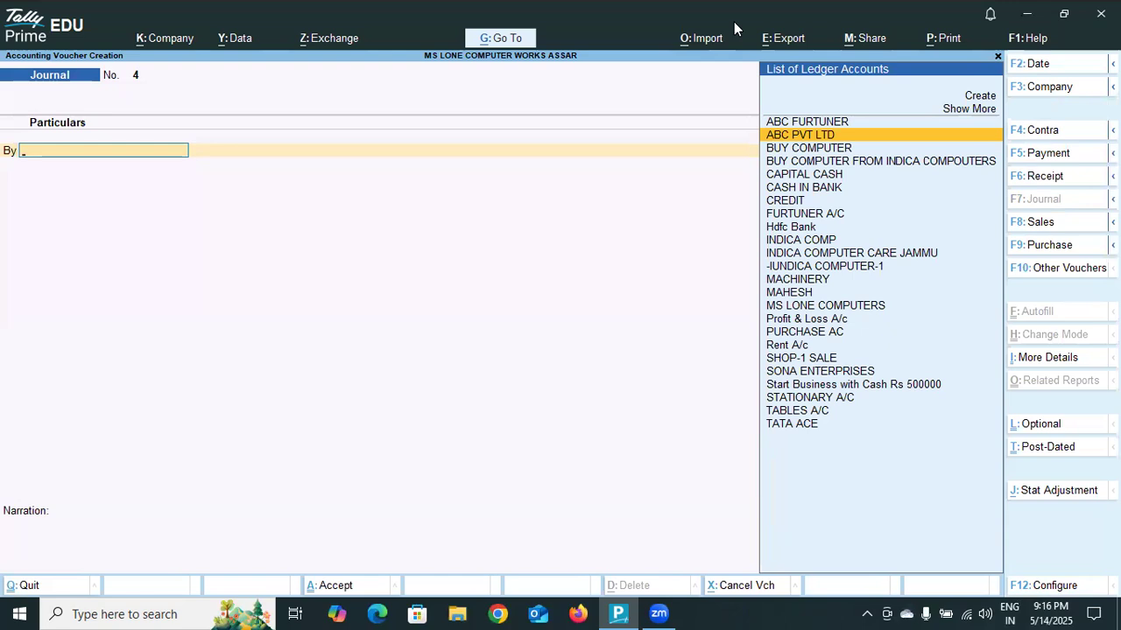
pyautogui.press('Escape')
pyautogui.press('Return')
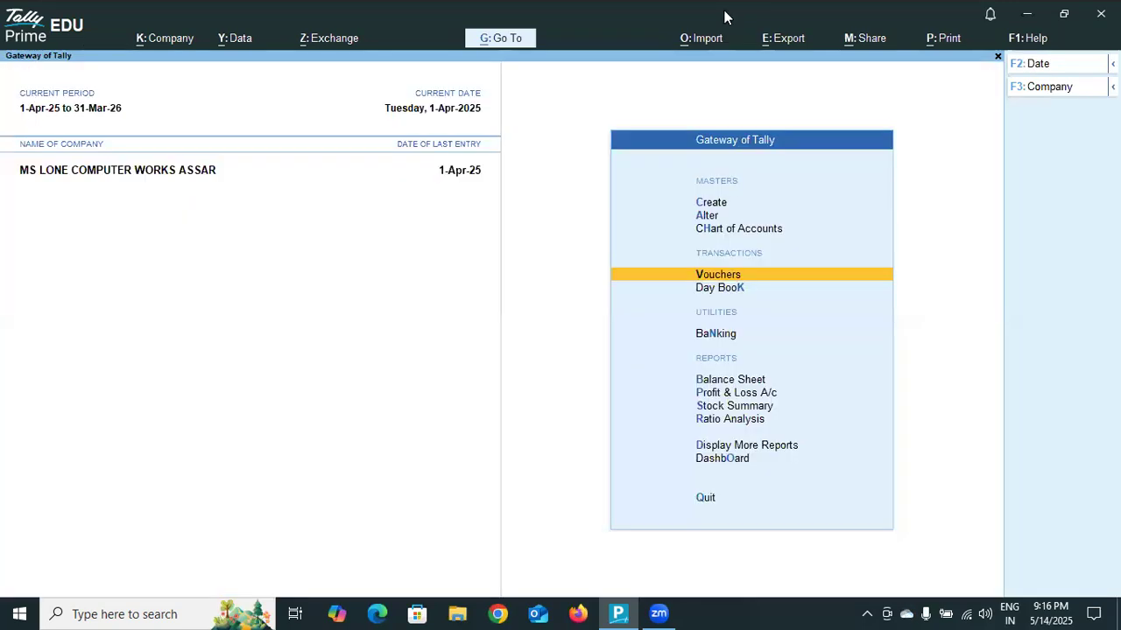